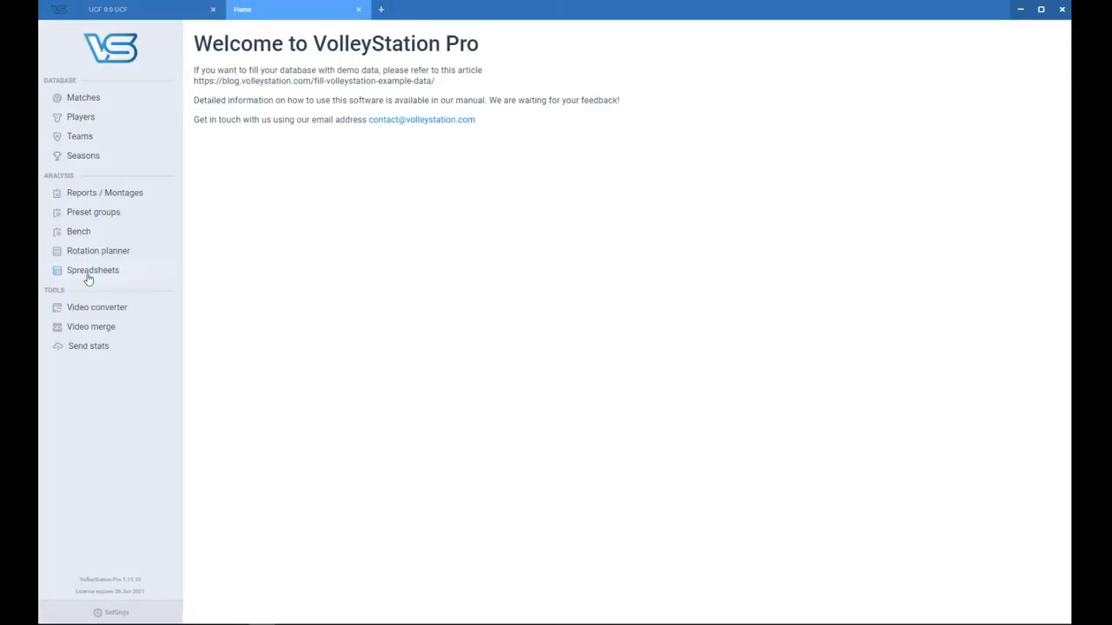
Show the list of saved spreadsheets from the sidebar
{"action": "left_click", "coordinate": [85, 276]}
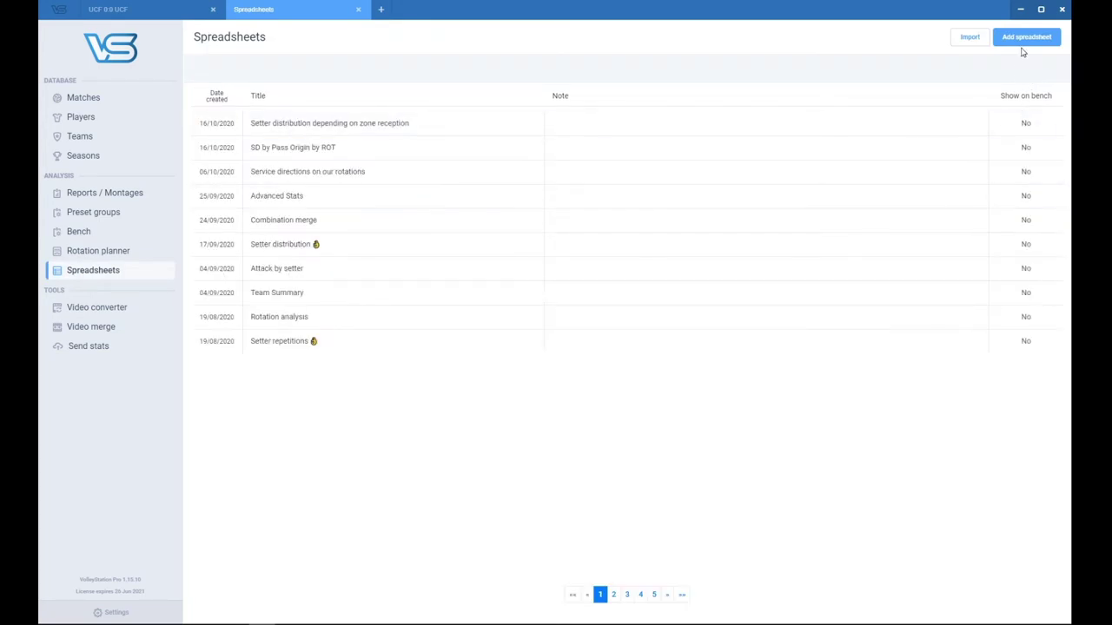
Create a new blank spreadsheet titled 'Practice- Serve and Pass'
{"action": "left_click", "coordinate": [996, 40]}
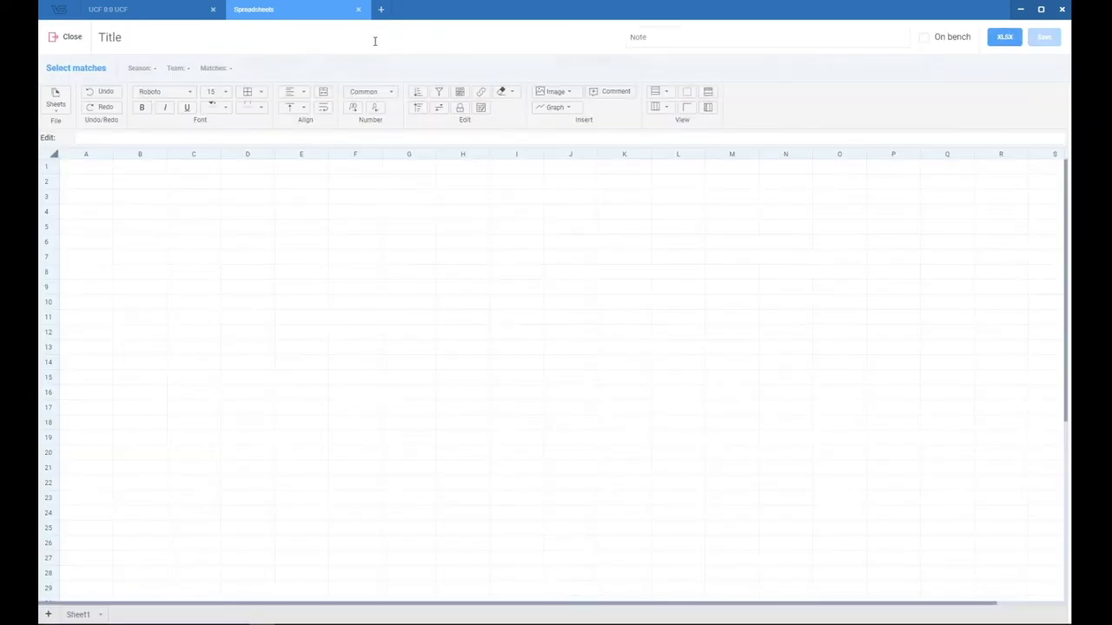
{"action": "type", "text": "P"}
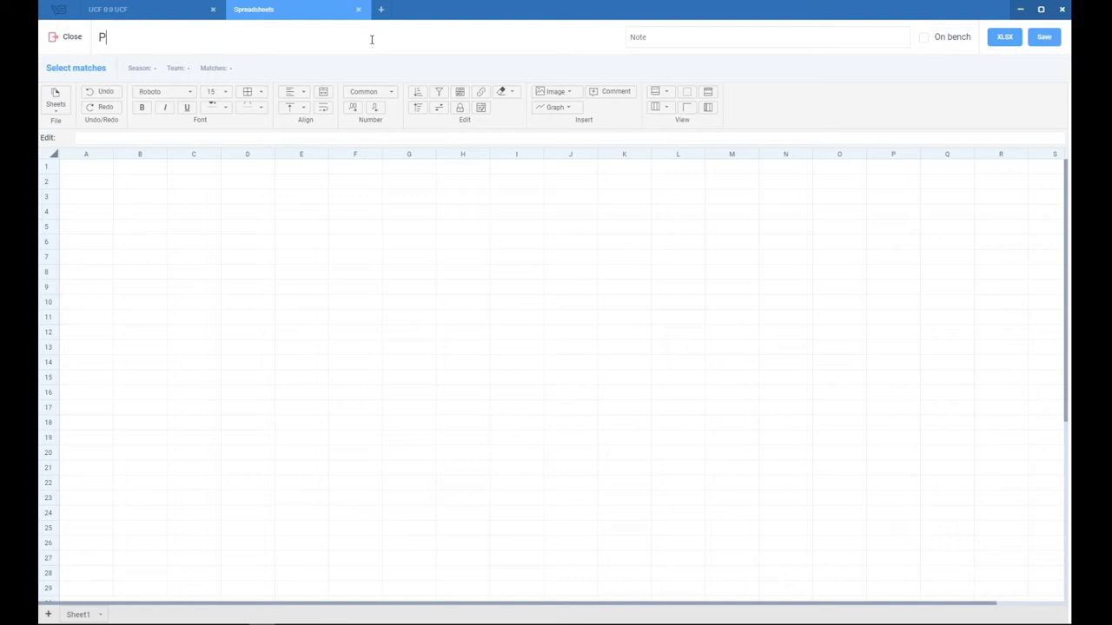
{"action": "type", "text": "ractice- Serve and Pass"}
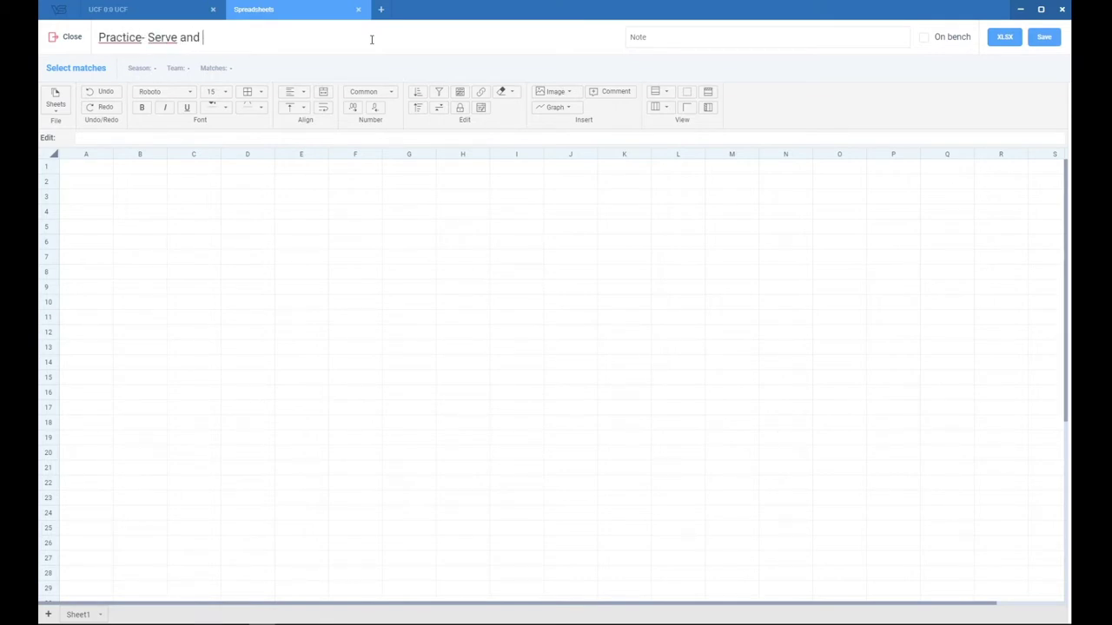
{"action": "left_click", "coordinate": [98, 67]}
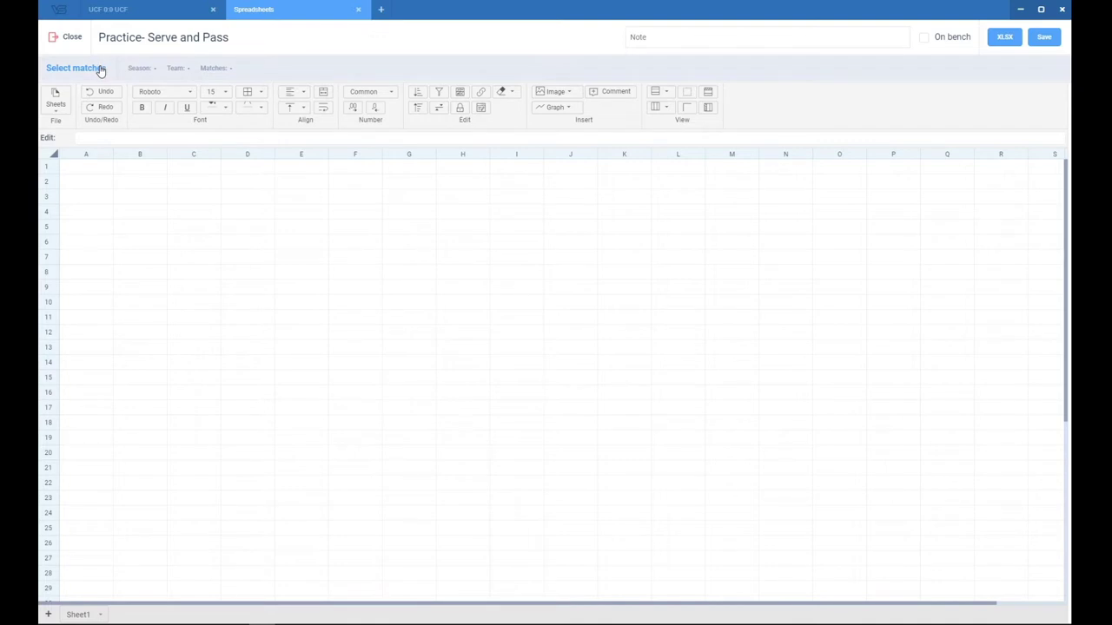
Limit the match range to NCAA 2020 Practice, University of Central Florida, and its single practice match
{"action": "left_click", "coordinate": [253, 341]}
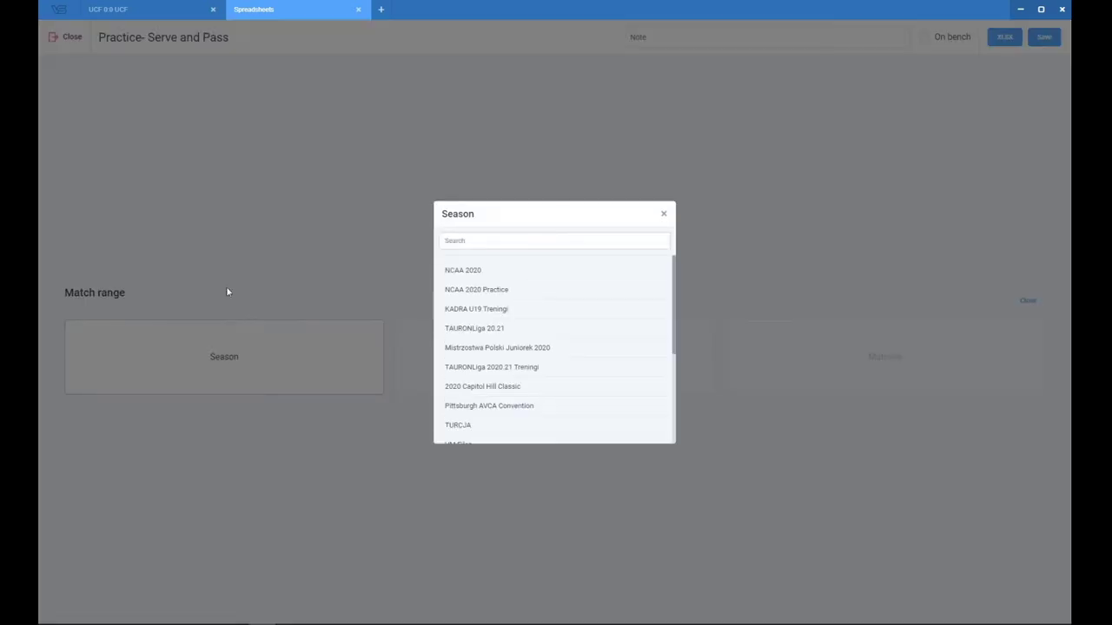
{"action": "left_click", "coordinate": [492, 295]}
{"action": "left_click", "coordinate": [501, 347]}
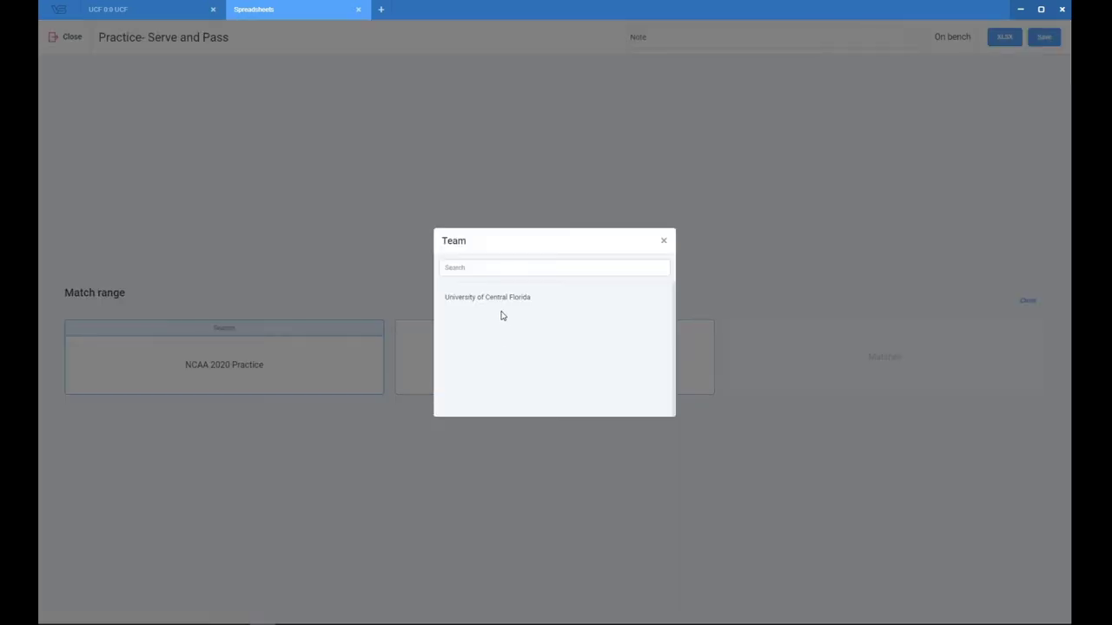
{"action": "left_click", "coordinate": [596, 306]}
{"action": "left_click", "coordinate": [806, 367]}
{"action": "left_click", "coordinate": [640, 271]}
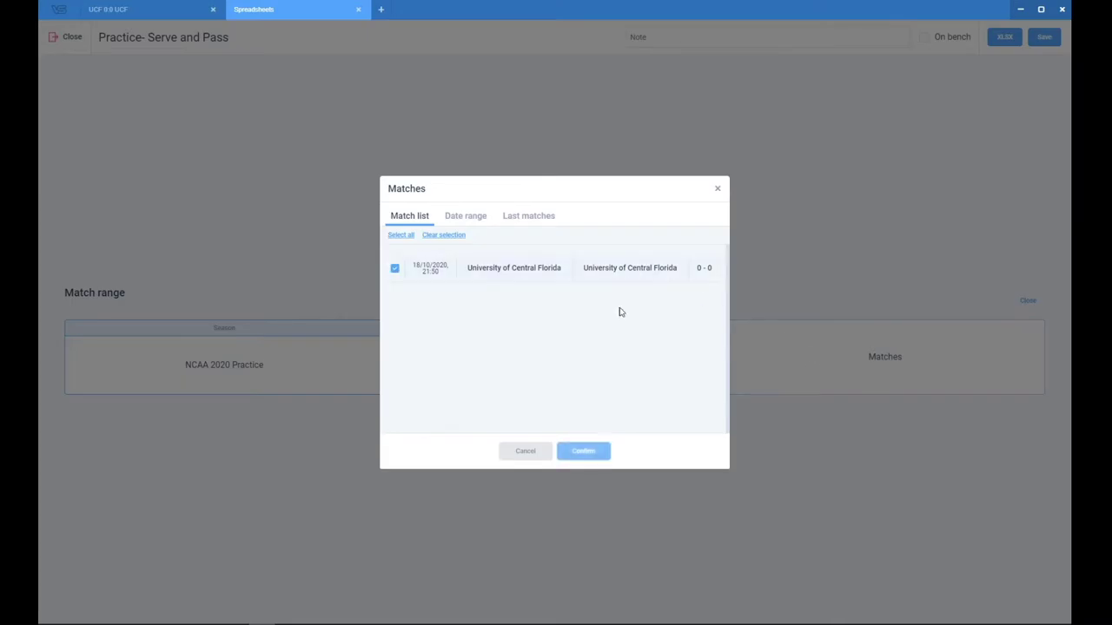
{"action": "left_click", "coordinate": [583, 451]}
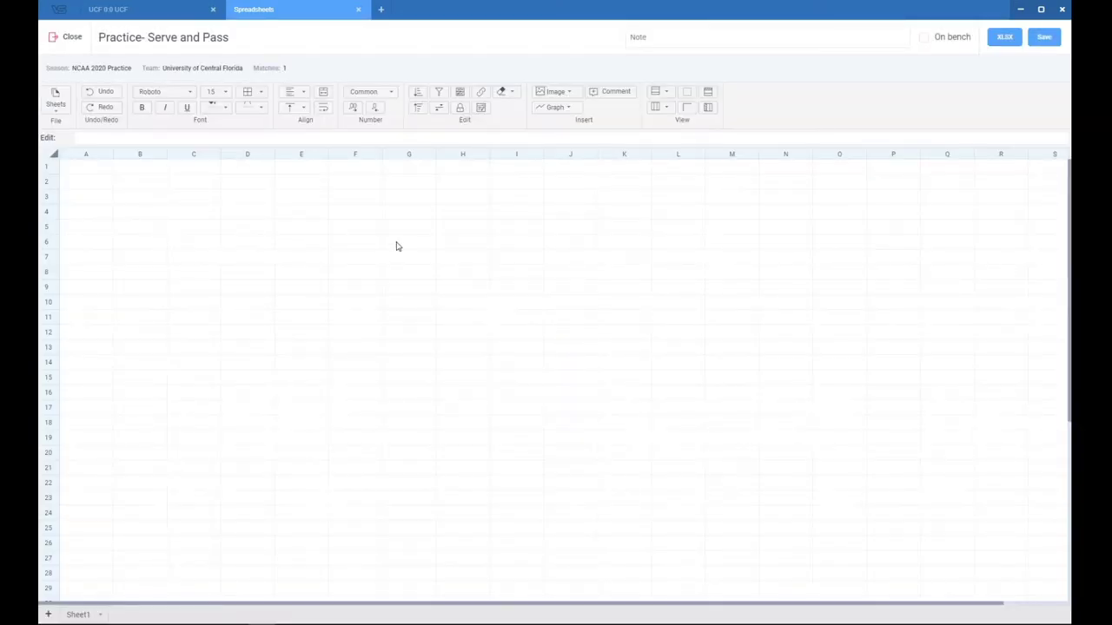
{"action": "left_click", "coordinate": [151, 196]}
{"action": "left_click", "coordinate": [86, 186]}
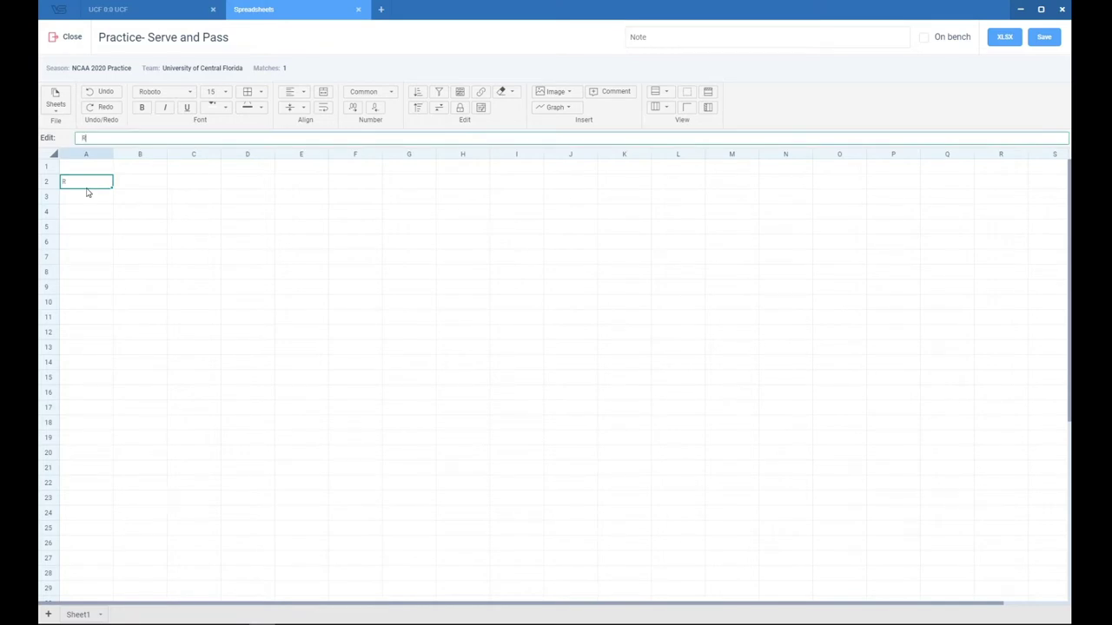
Enter RECEPTION in A2 and player numbers 10, 11 and 14 in A3–A5
{"action": "type", "text": "RECEPTION"}
{"action": "key", "text": "Return"}
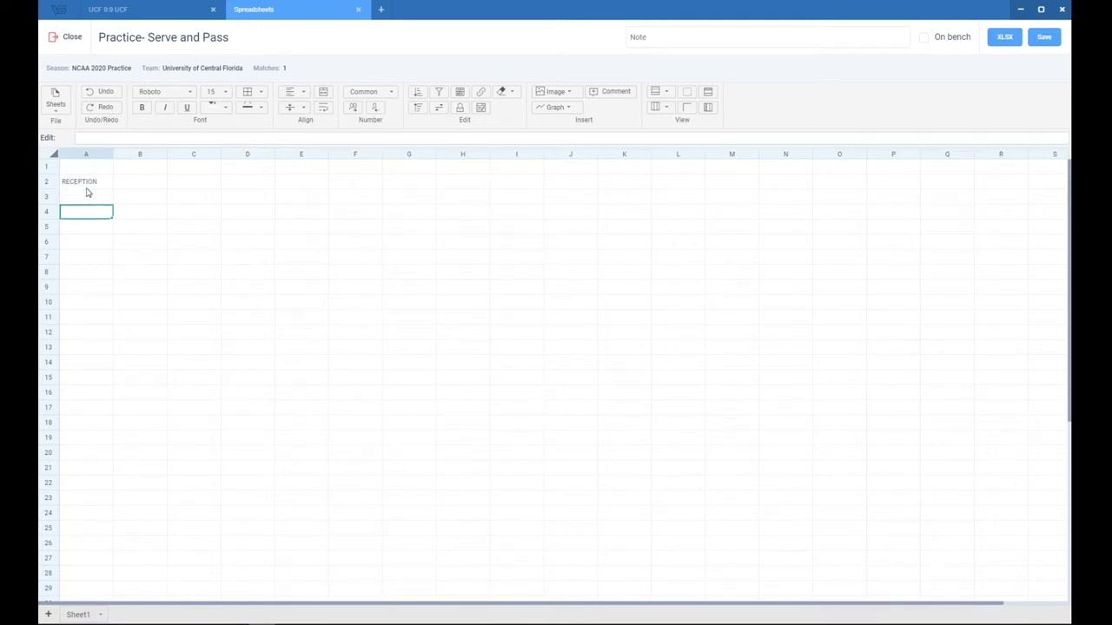
{"action": "type", "text": "10"}
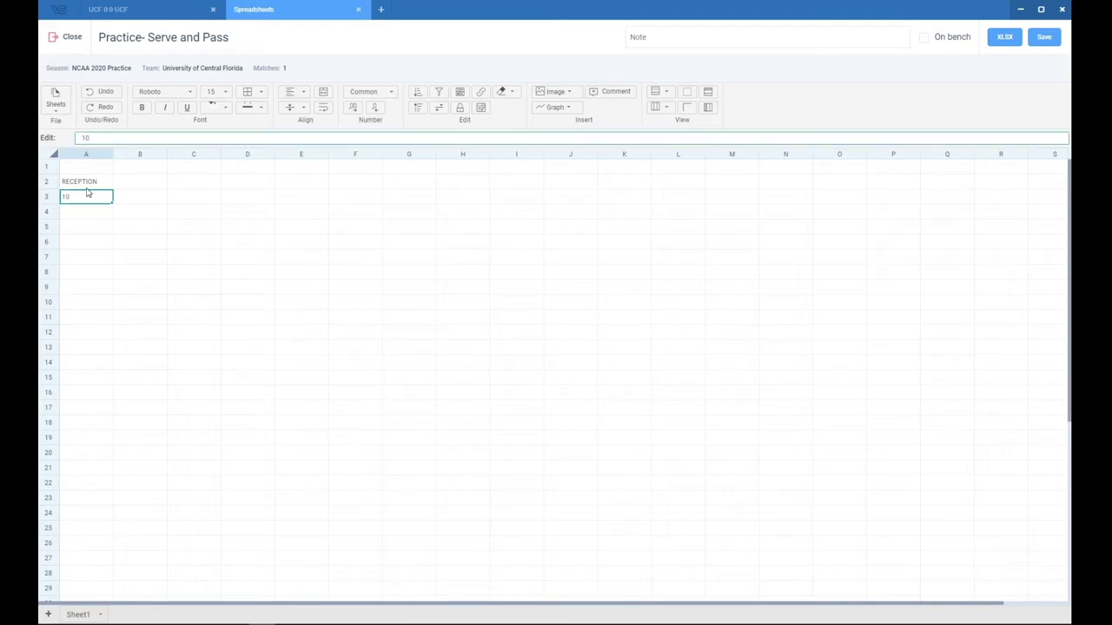
{"action": "key", "text": "Return"}
{"action": "type", "text": "11"}
{"action": "key", "text": "Return"}
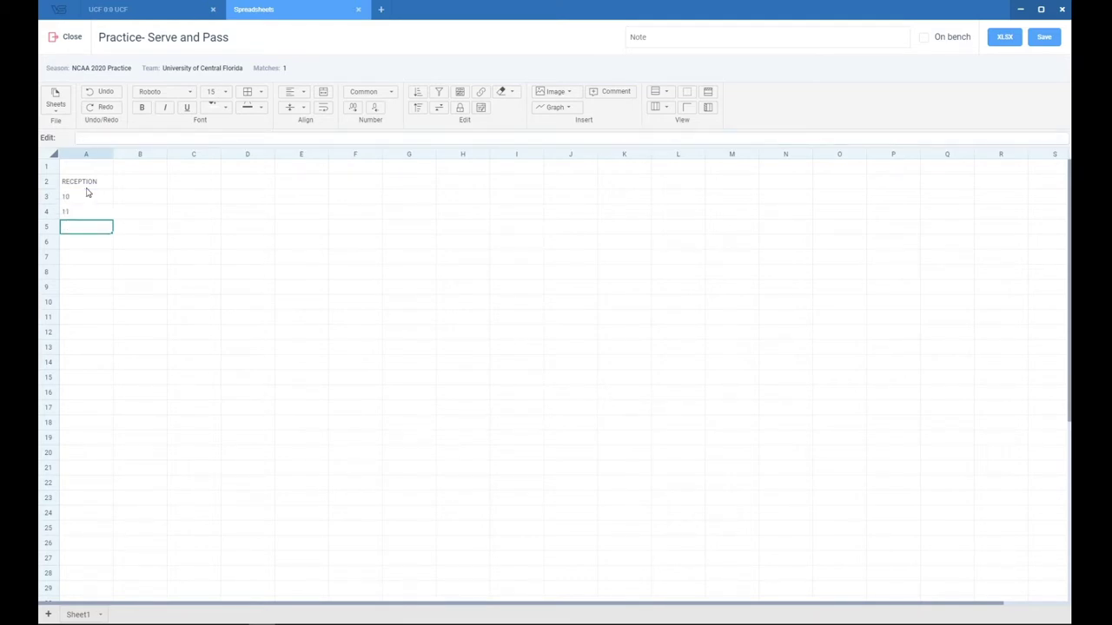
{"action": "type", "text": "14"}
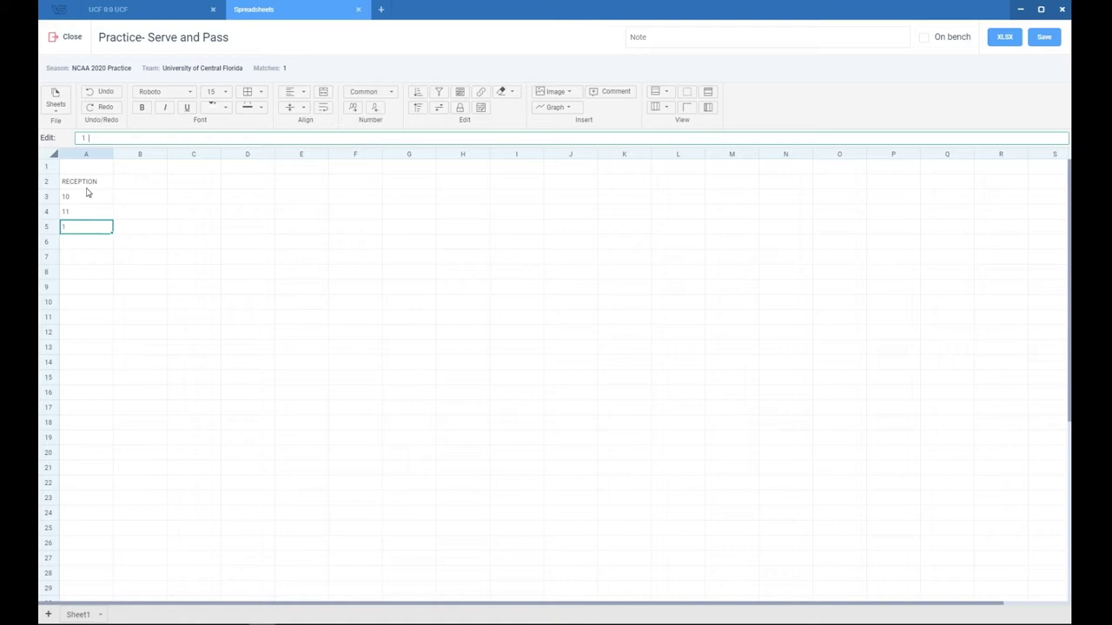
{"action": "key", "text": "Return"}
{"action": "key", "text": "Up"}
{"action": "key", "text": "Up"}
{"action": "key", "text": "Up"}
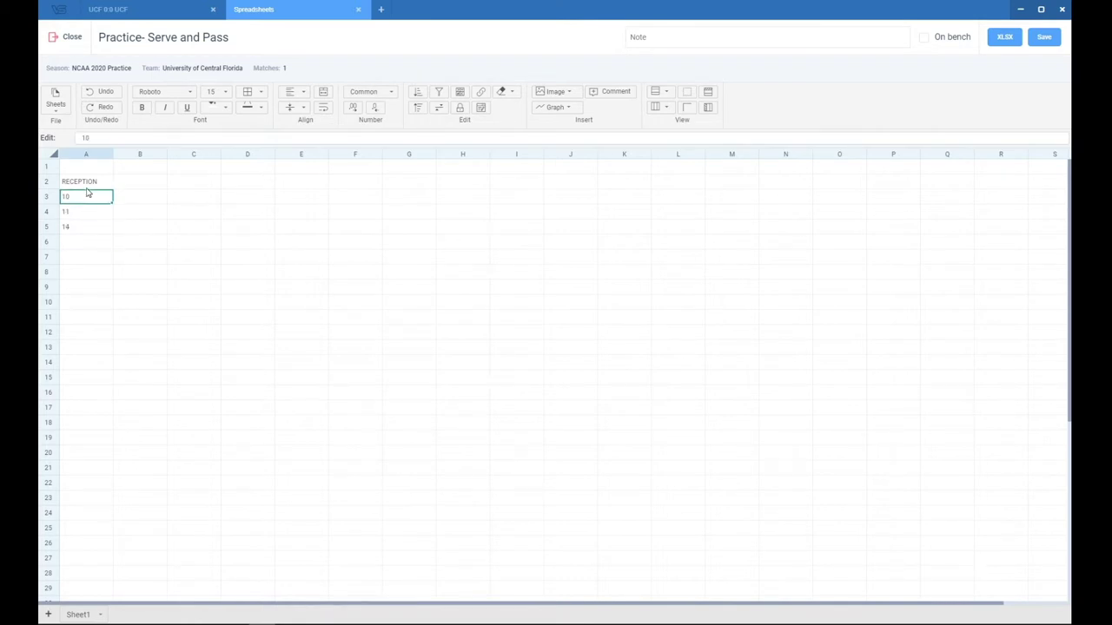
{"action": "key", "text": "Down"}
{"action": "key", "text": "Up"}
{"action": "key", "text": "Down"}
{"action": "key", "text": "Up"}
Type the headers 4. PASS, 3. PASS, 2. PASS and 1. PASS across B2–E2
{"action": "key", "text": "Right"}
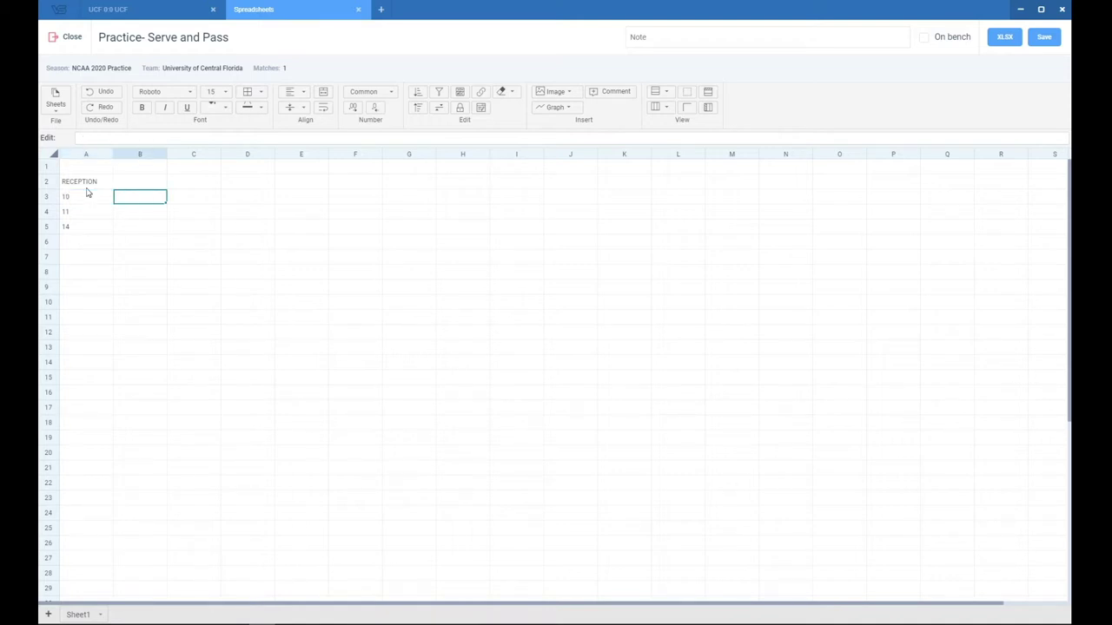
{"action": "key", "text": "Up"}
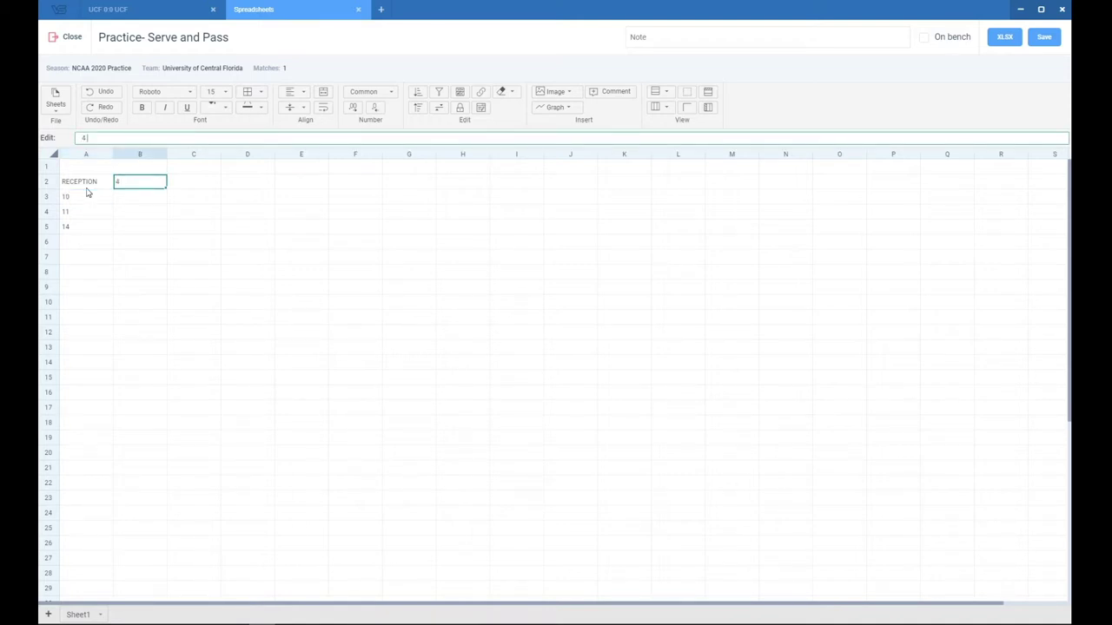
{"action": "type", "text": "4. PASS"}
{"action": "key", "text": "Return"}
{"action": "key", "text": "Right"}
{"action": "key", "text": "Up"}
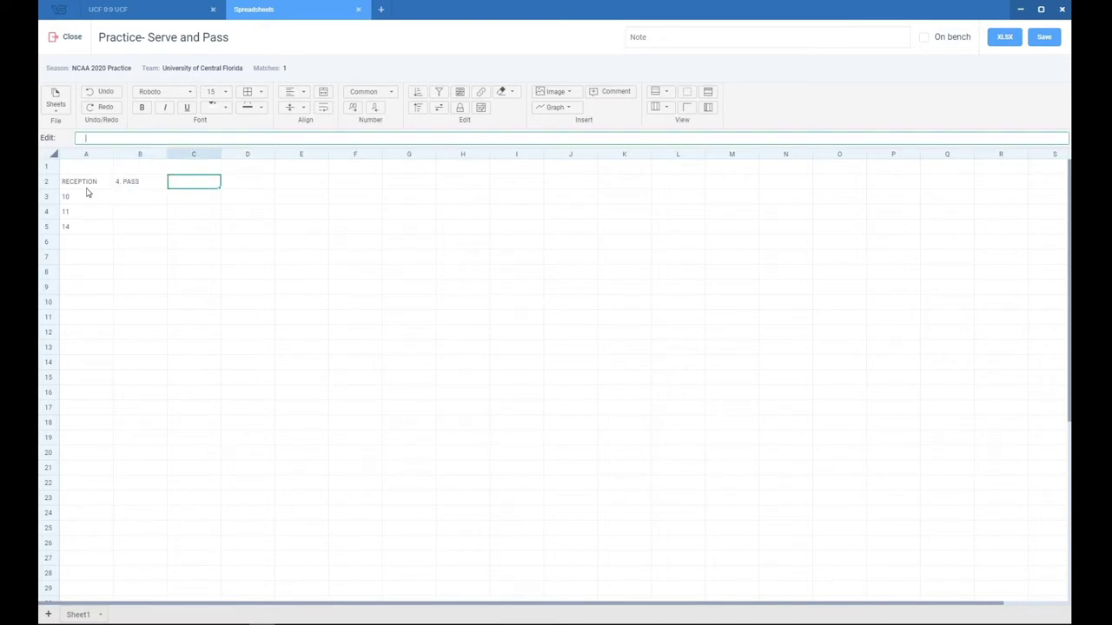
{"action": "type", "text": "3. PASS"}
{"action": "key", "text": "Return"}
{"action": "key", "text": "Right"}
{"action": "key", "text": "Up"}
{"action": "type", "text": "2."}
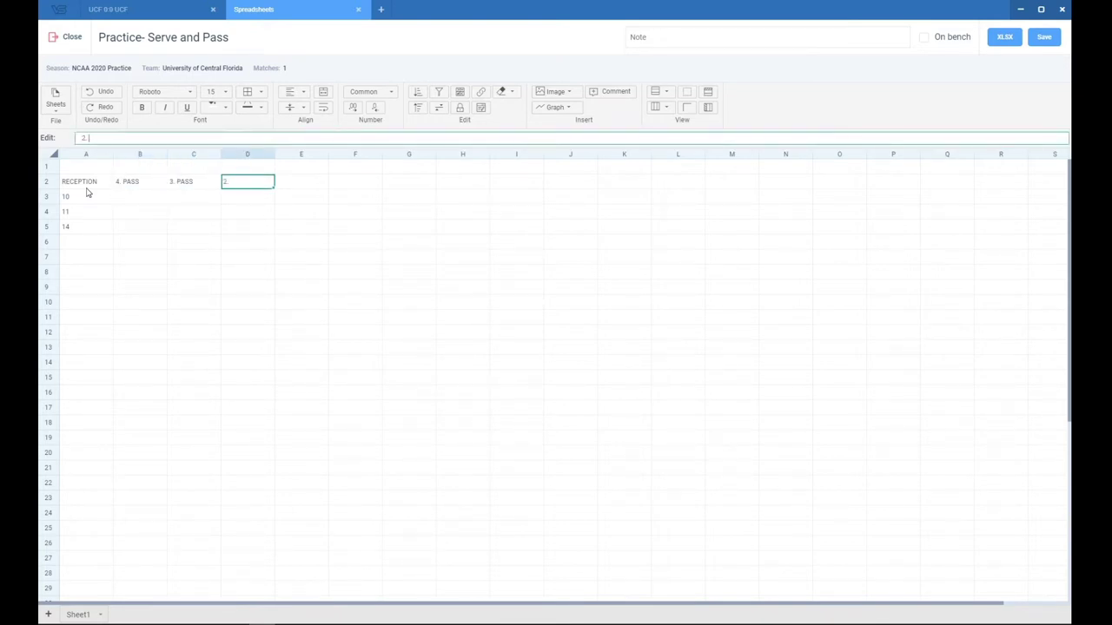
{"action": "type", "text": " PASS"}
{"action": "key", "text": "Return"}
{"action": "key", "text": "Right"}
{"action": "key", "text": "Up"}
{"action": "type", "text": "1"}
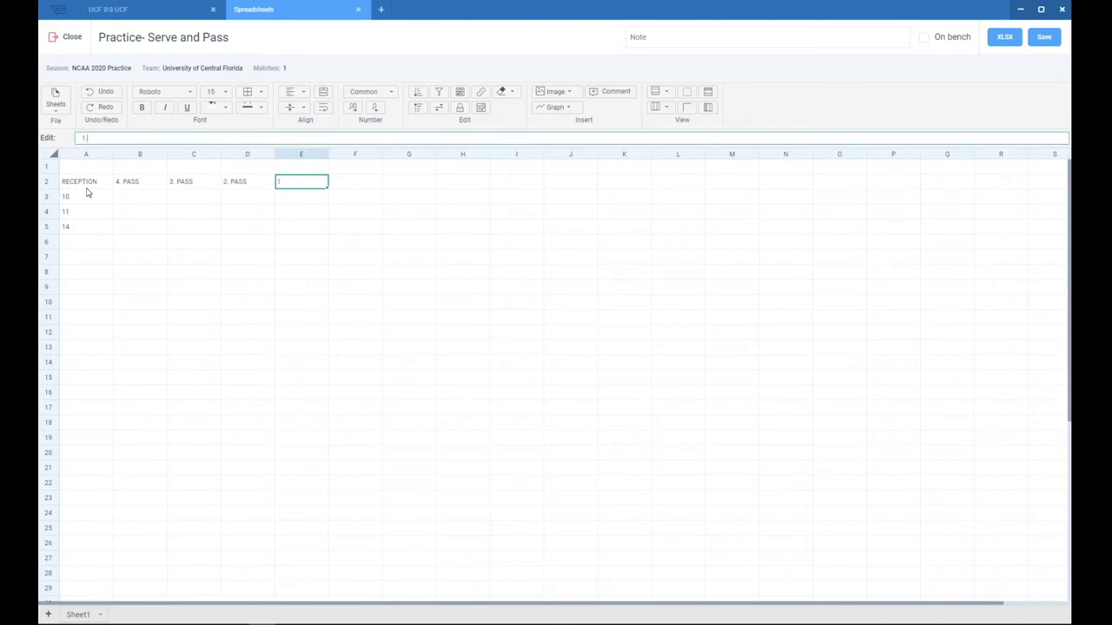
{"action": "type", "text": ". PASS"}
{"action": "key", "text": "Return"}
Add the OVERPASS, ERROR and AVERAGE headers in F2–H2
{"action": "key", "text": "Right"}
{"action": "key", "text": "Up"}
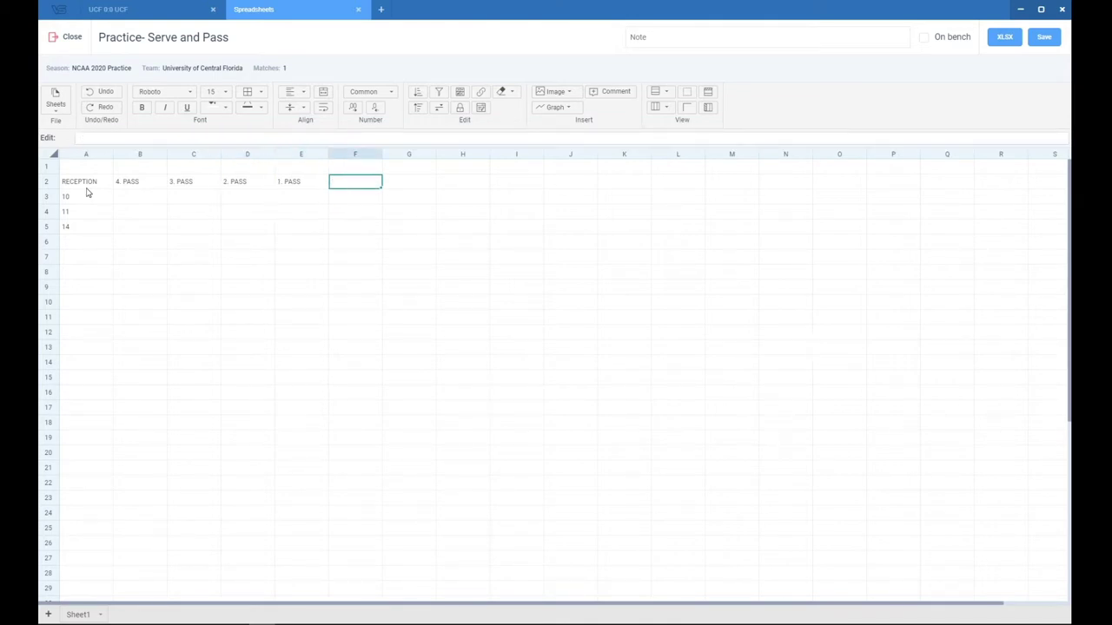
{"action": "type", "text": "OVERPASS"}
{"action": "key", "text": "Return"}
{"action": "key", "text": "Right"}
{"action": "key", "text": "Up"}
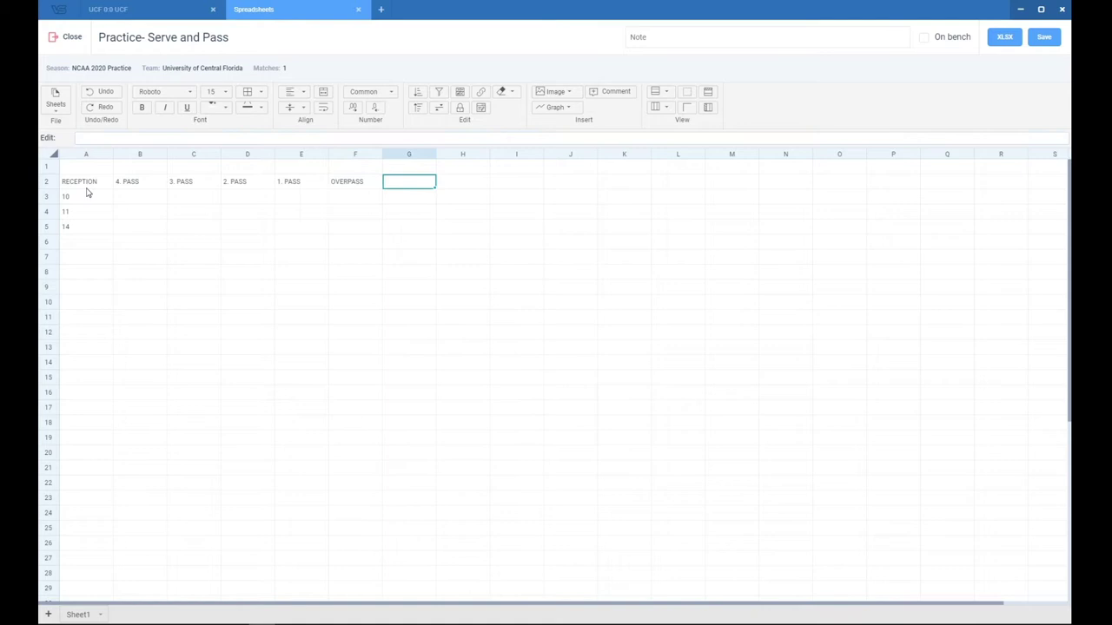
{"action": "type", "text": "ERROR"}
{"action": "key", "text": "Return"}
{"action": "key", "text": "Right"}
{"action": "key", "text": "Up"}
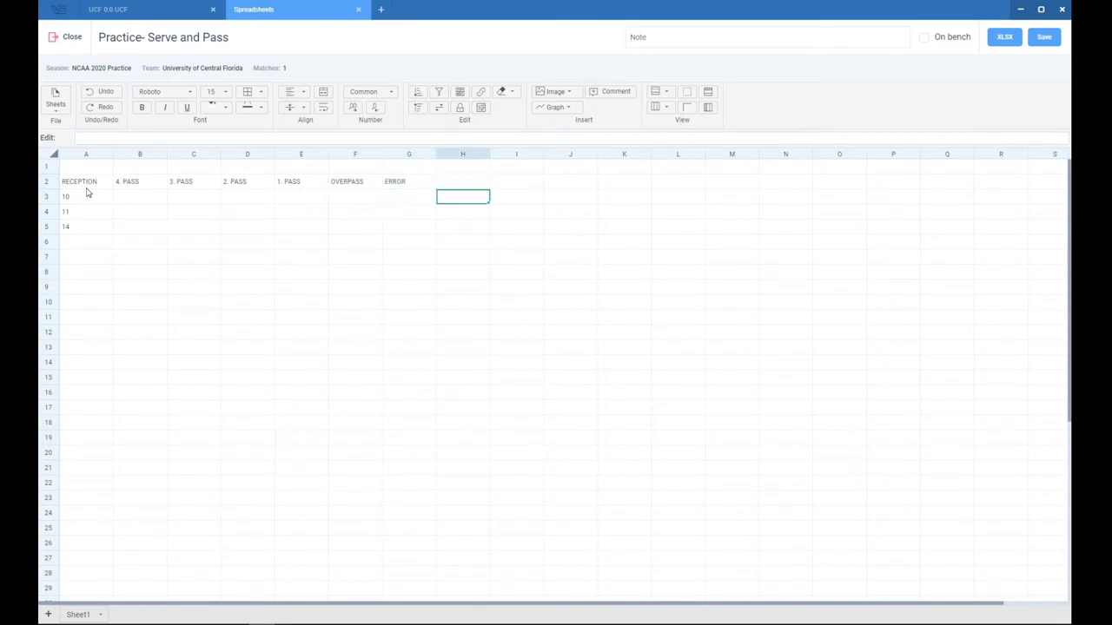
{"action": "type", "text": "AVE"}
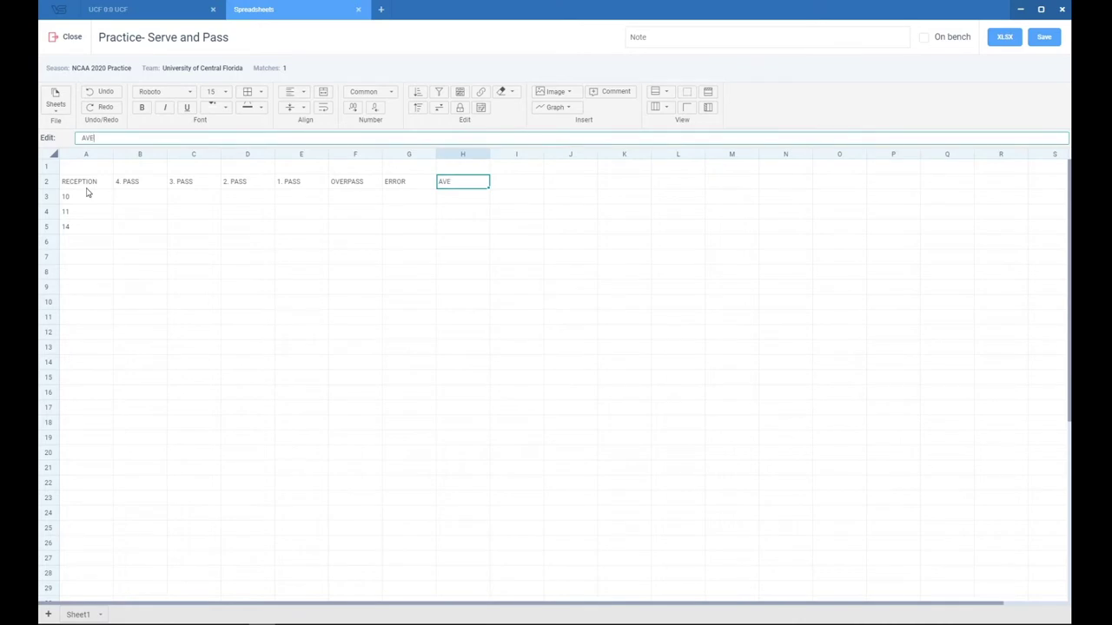
{"action": "type", "text": "RAGE"}
{"action": "key", "text": "Return"}
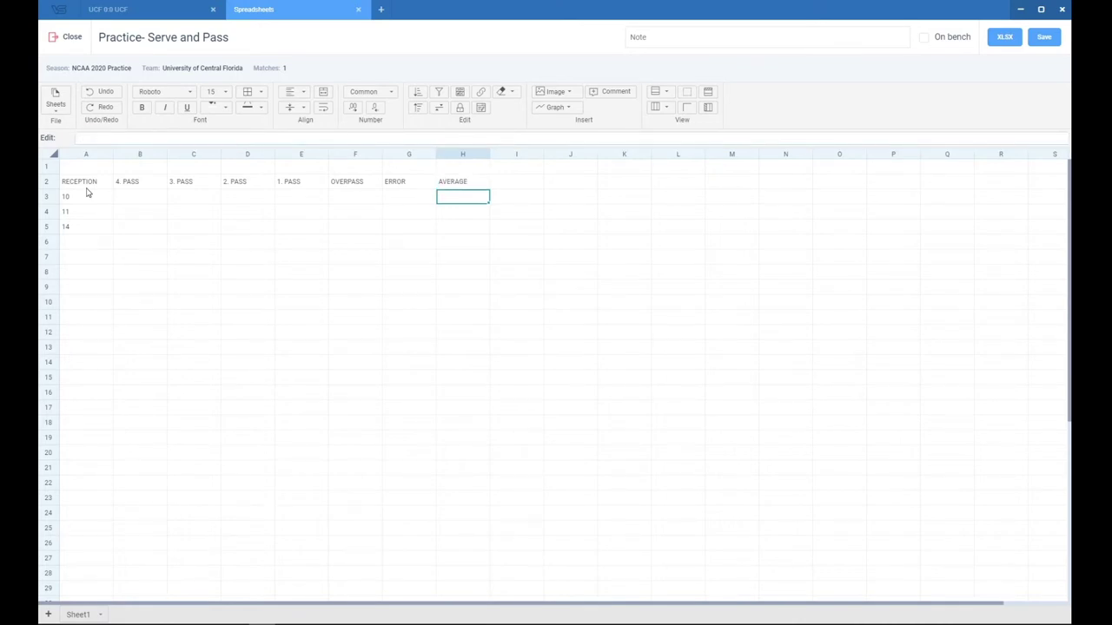
{"action": "key", "text": "Left"}
{"action": "key", "text": "Left"}
{"action": "key", "text": "Left"}
{"action": "key", "text": "Left"}
{"action": "key", "text": "Left"}
{"action": "key", "text": "Left"}
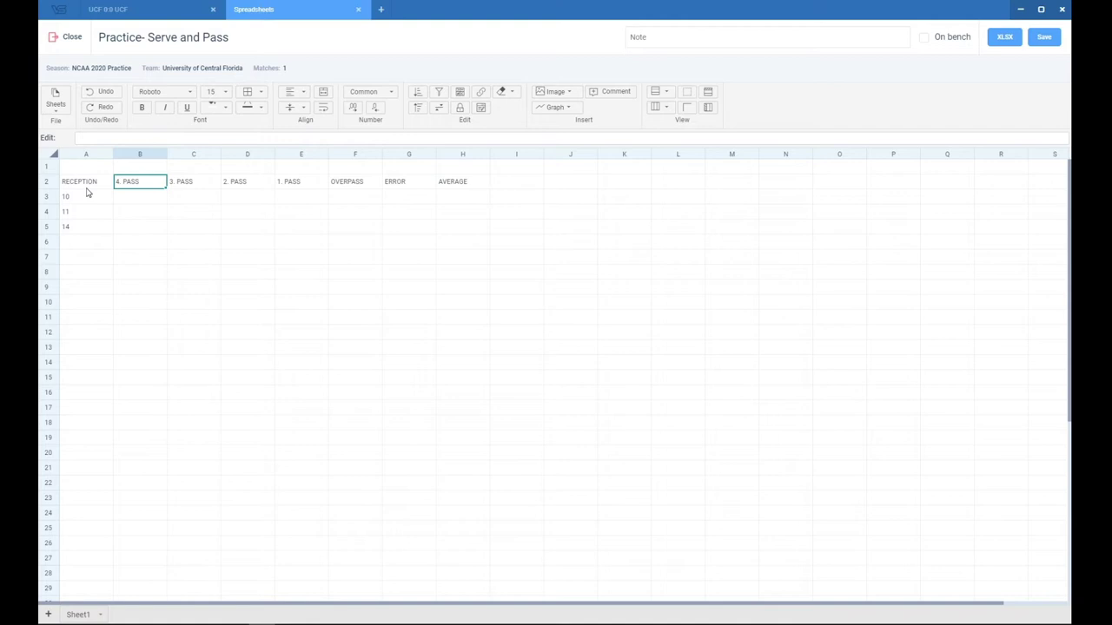
Enter a first VSCOUNT formula counting "10R#" passes in B3
{"action": "type", "text": "="}
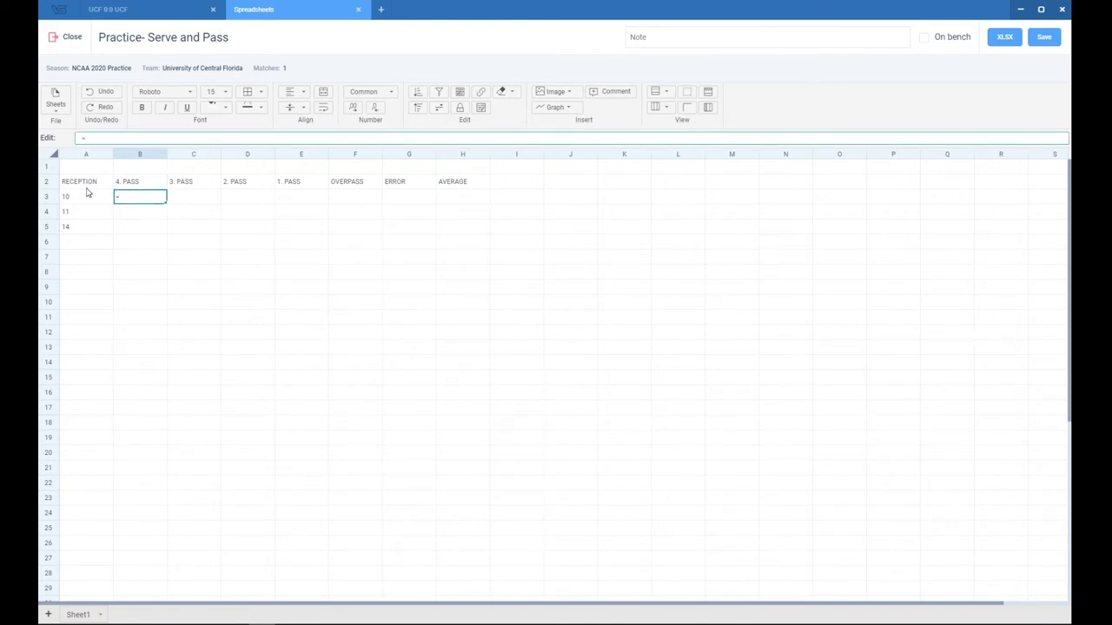
{"action": "type", "text": "VS"}
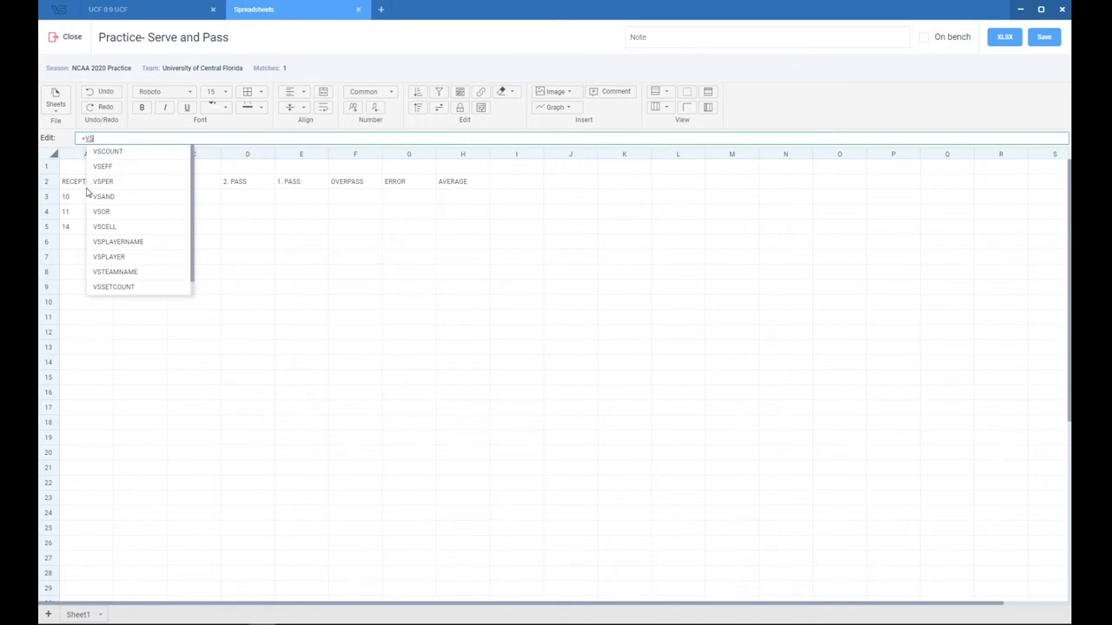
{"action": "type", "text": "COU"}
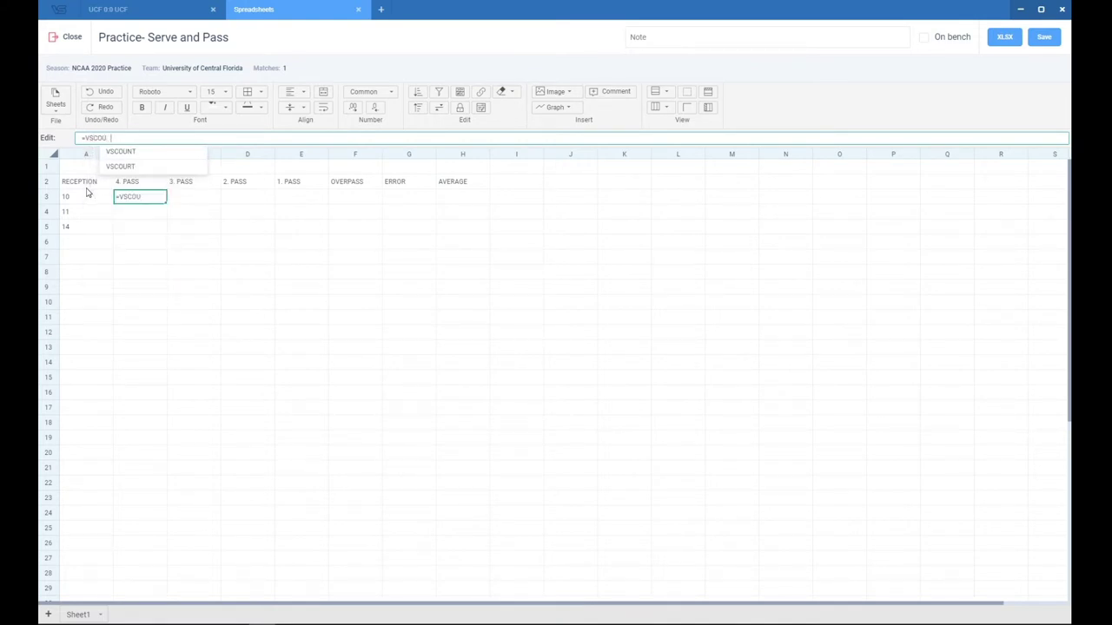
{"action": "type", "text": "NT("}
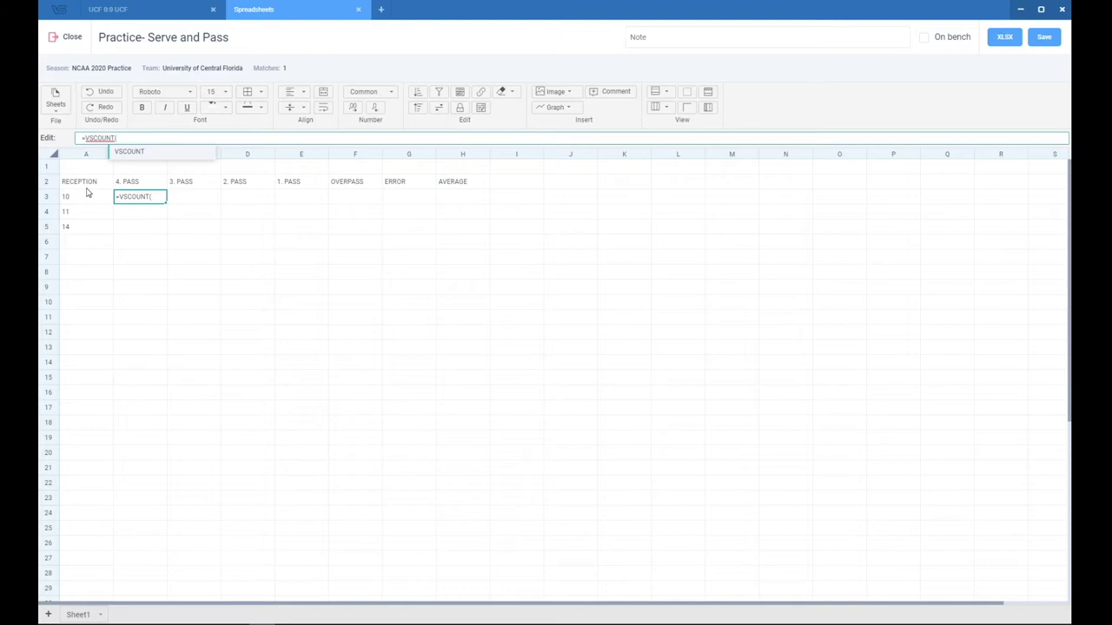
{"action": "type", "text": "\""}
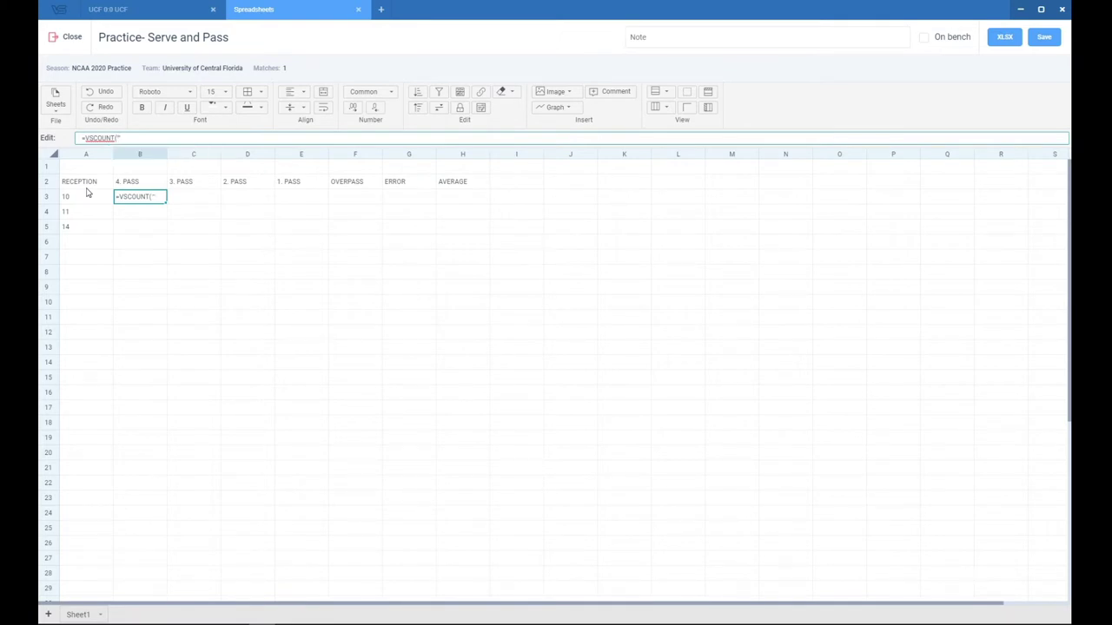
{"action": "type", "text": "10R#"}
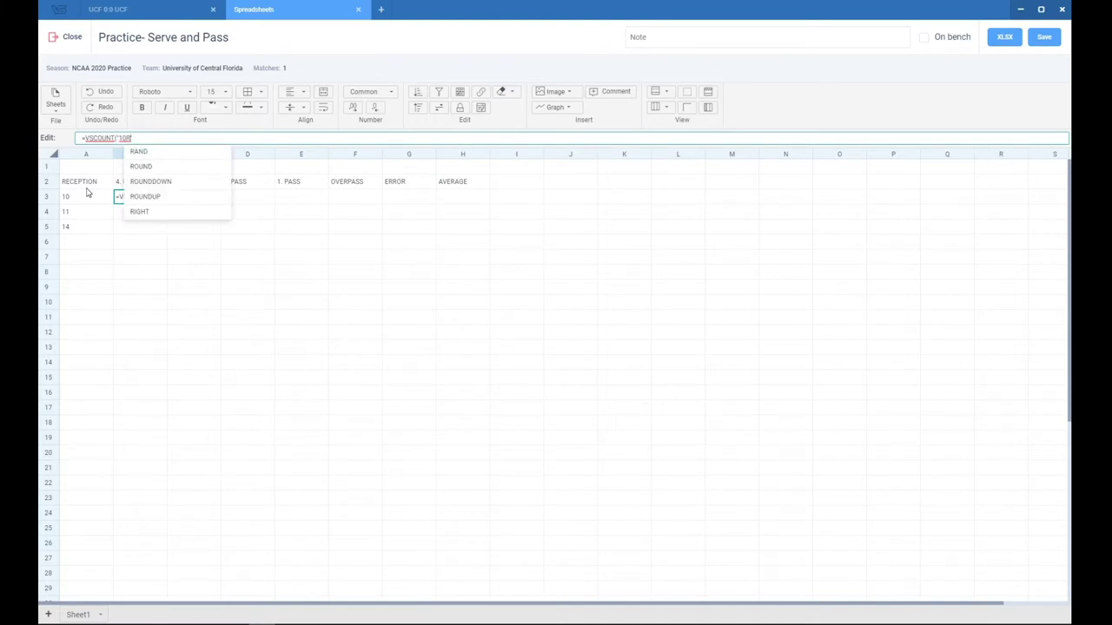
{"action": "key", "text": "Left"}
{"action": "key", "text": "Right"}
{"action": "key", "text": "Left"}
{"action": "key", "text": "Right"}
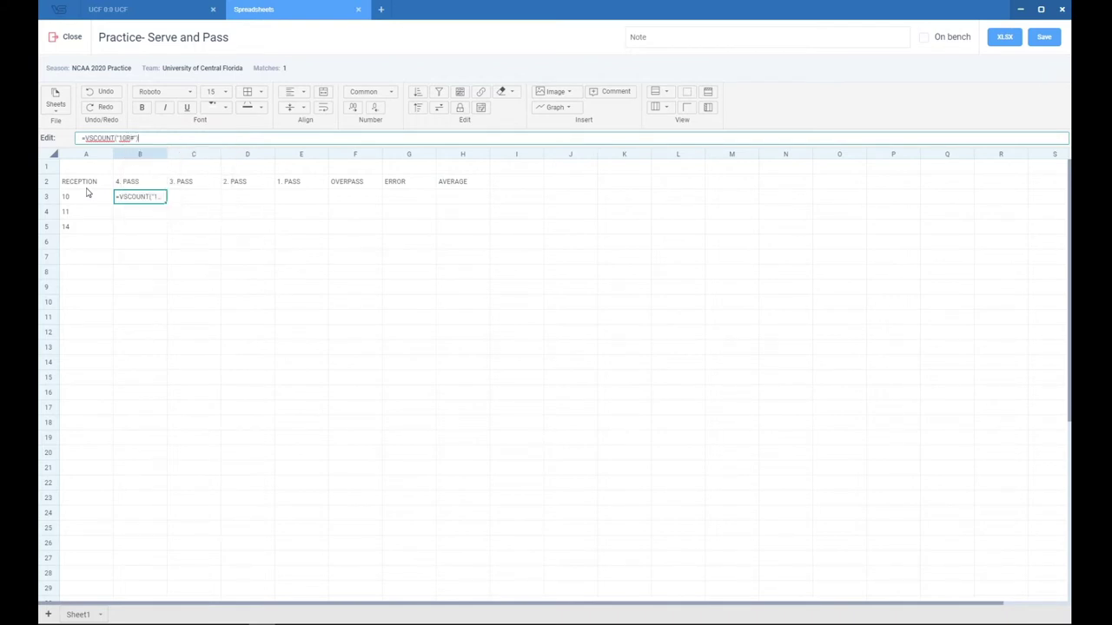
{"action": "key", "text": "Return"}
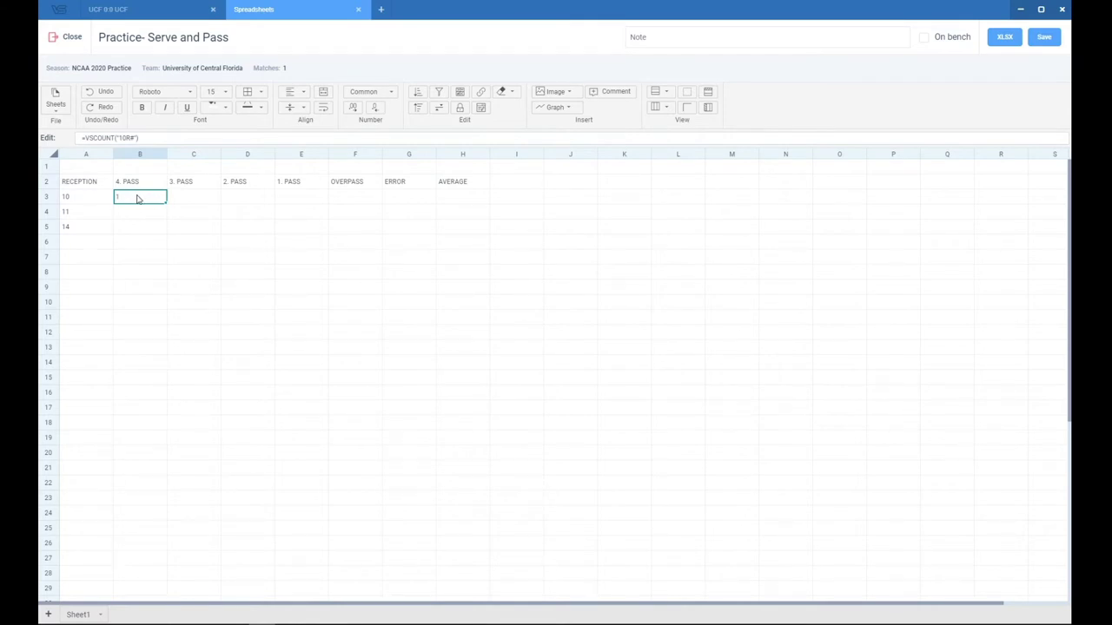
Rewrite B3 as =VSCOUNT(VSCELL("(1)R#",$A3)) so it counts player A3's passes
{"action": "left_click", "coordinate": [139, 138]}
{"action": "left_click", "coordinate": [126, 138]}
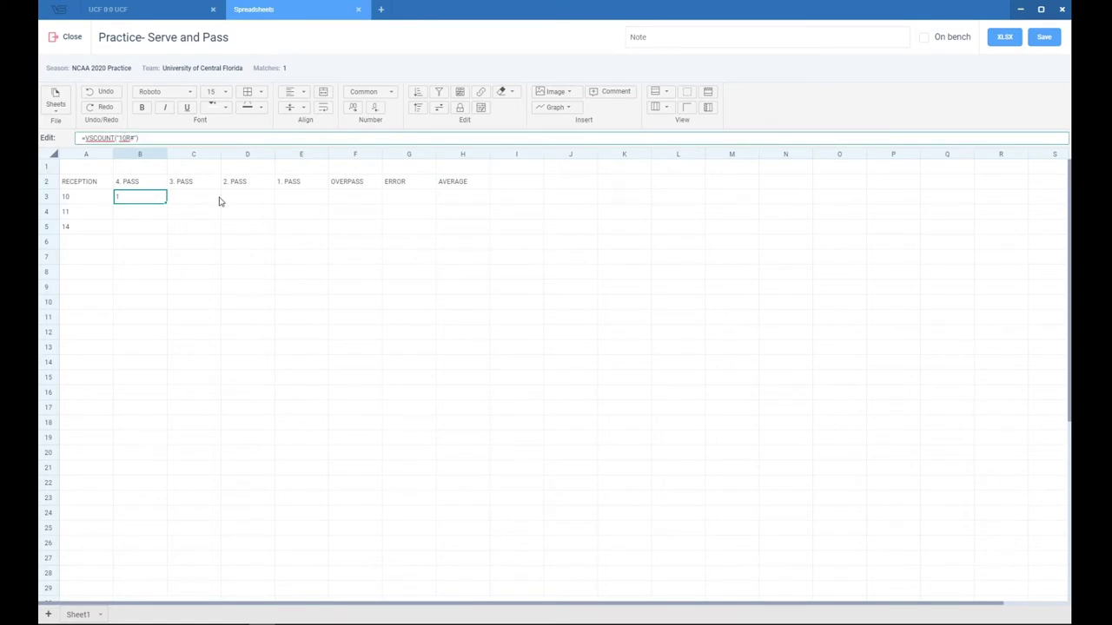
{"action": "key", "text": "BackSpace"}
{"action": "key", "text": "BackSpace"}
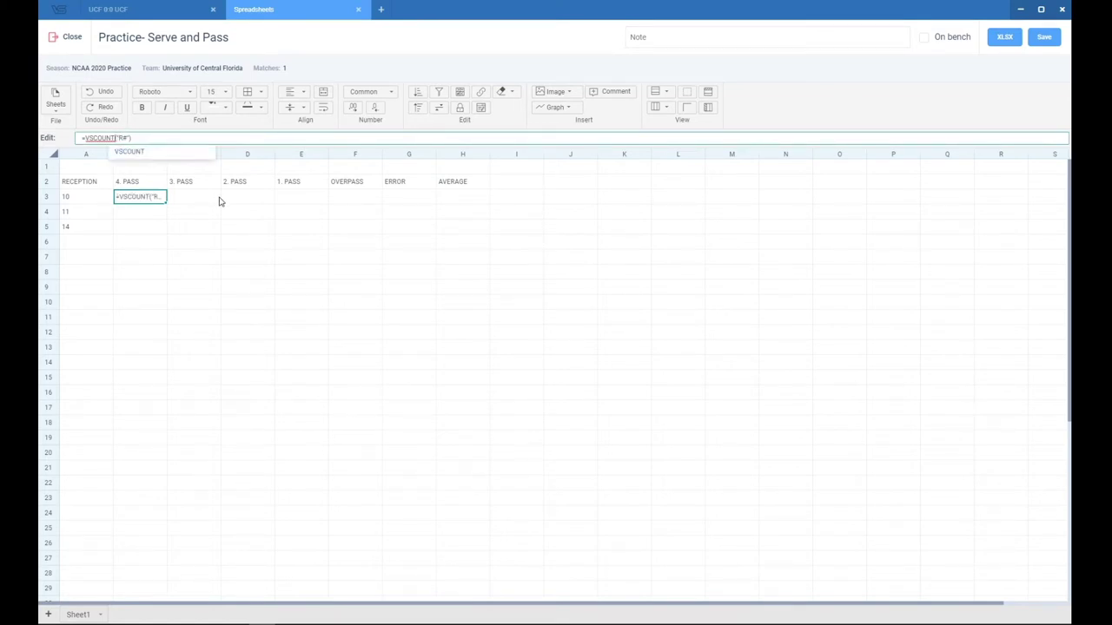
{"action": "type", "text": "VSCELL"}
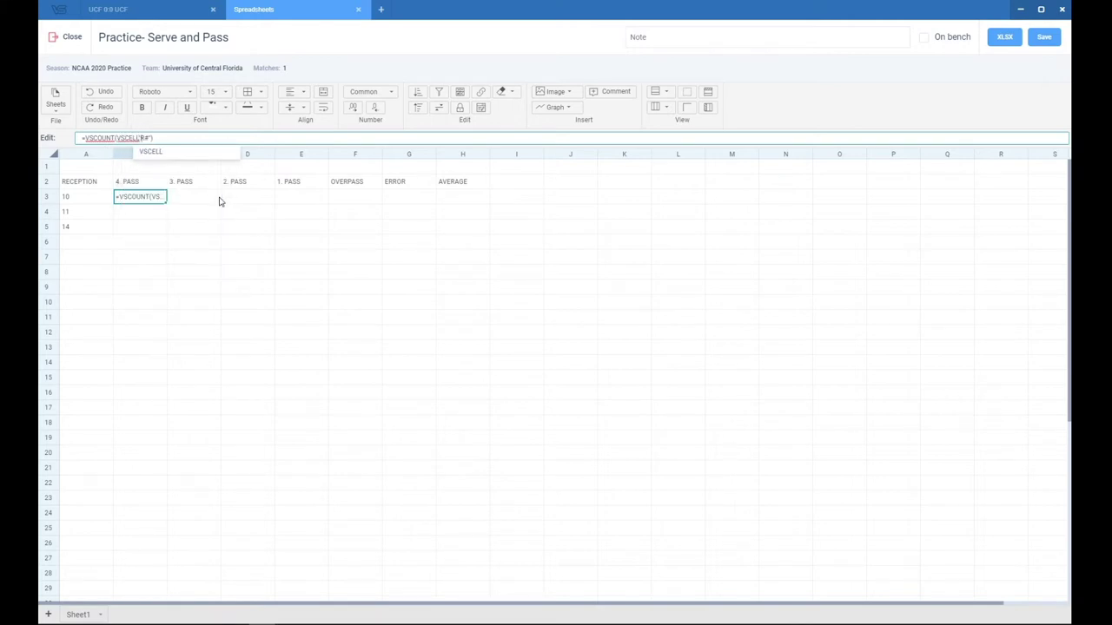
{"action": "type", "text": "(\"R#\")"}
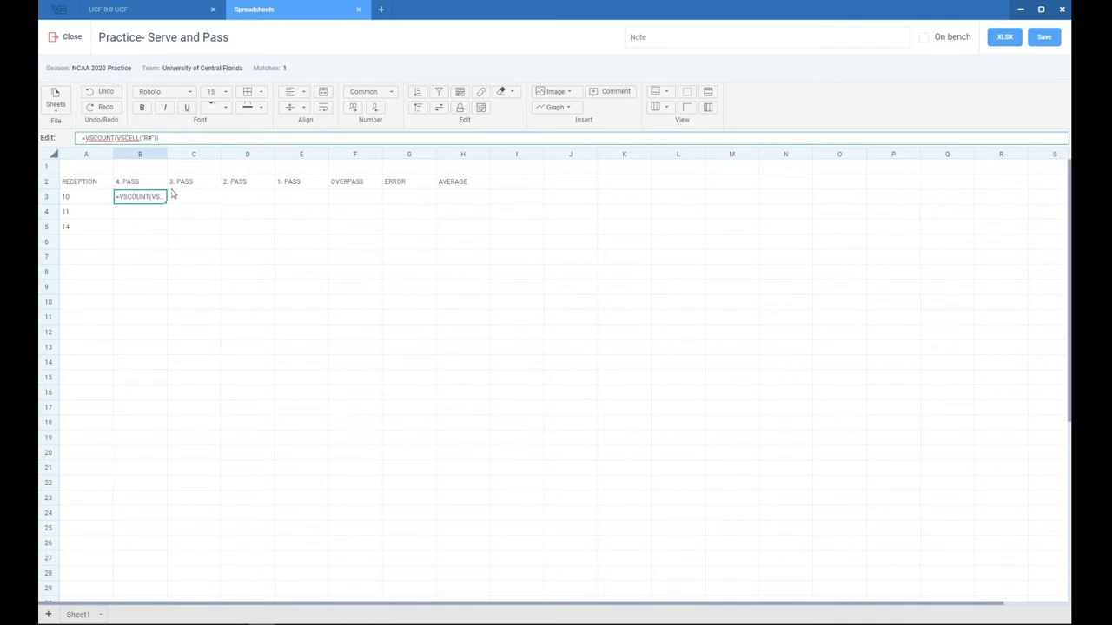
{"action": "left_click", "coordinate": [144, 138]}
{"action": "type", "text": "*1"}
{"action": "type", "text": "A3"}
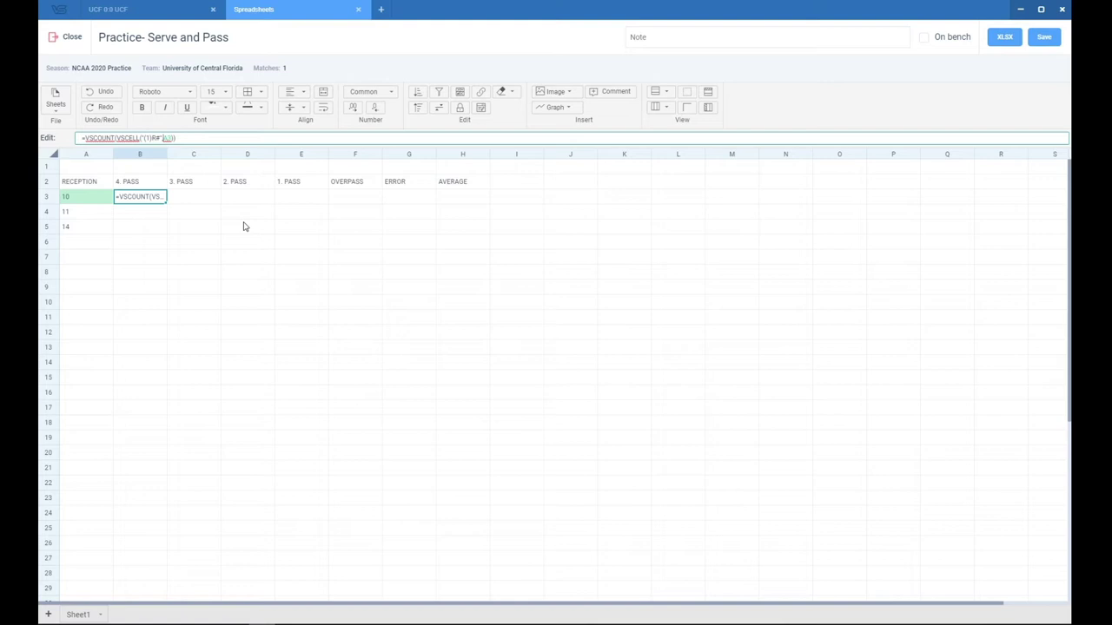
{"action": "type", "text": ",$"}
{"action": "key", "text": "Return"}
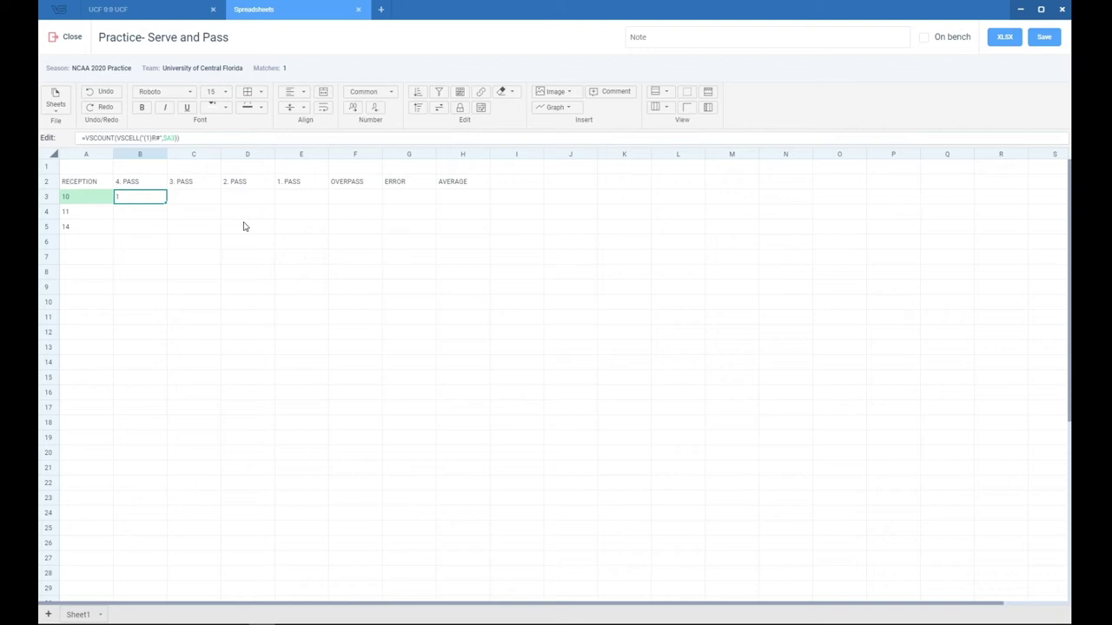
Copy the B3 count formula into C3 for the 3. PASS column
{"action": "key", "text": "BackSpace"}
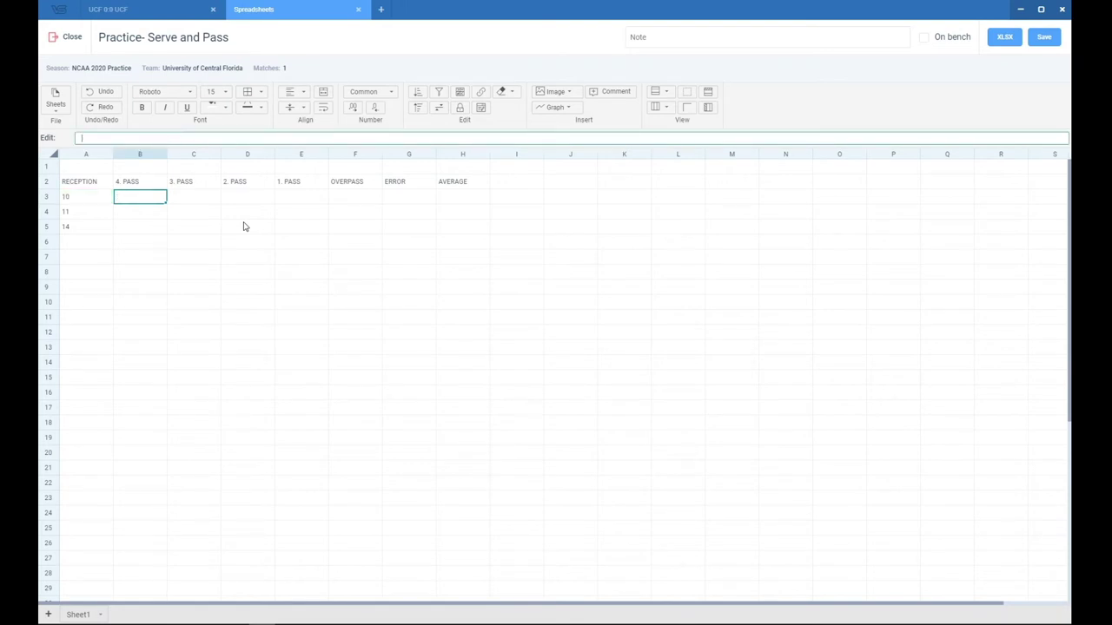
{"action": "key", "text": "Return"}
{"action": "key", "text": "Up"}
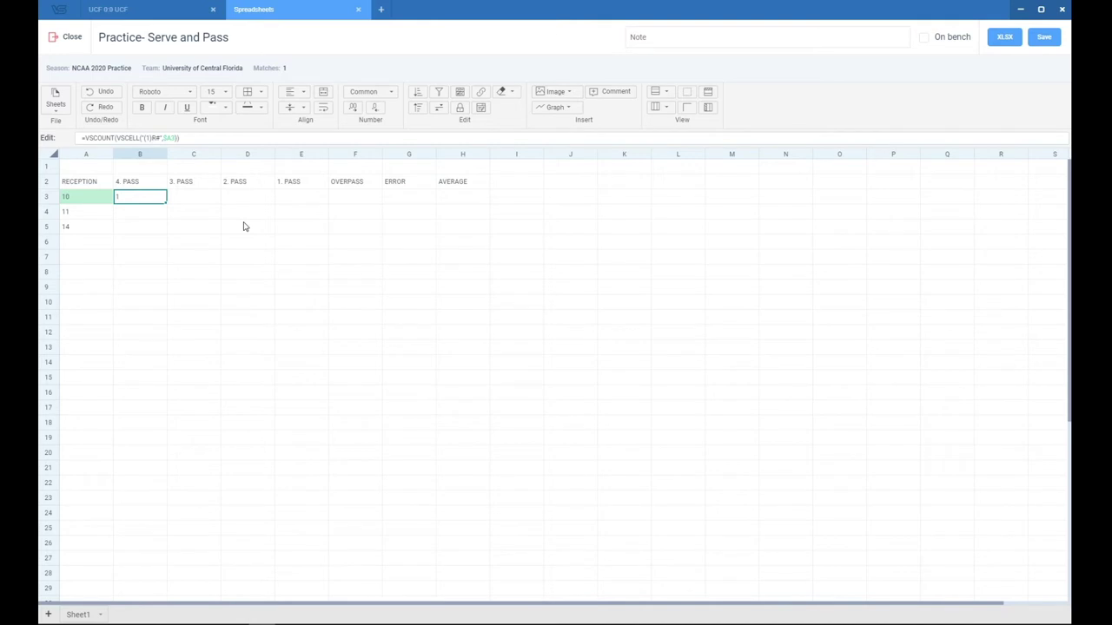
{"action": "key", "text": "Right"}
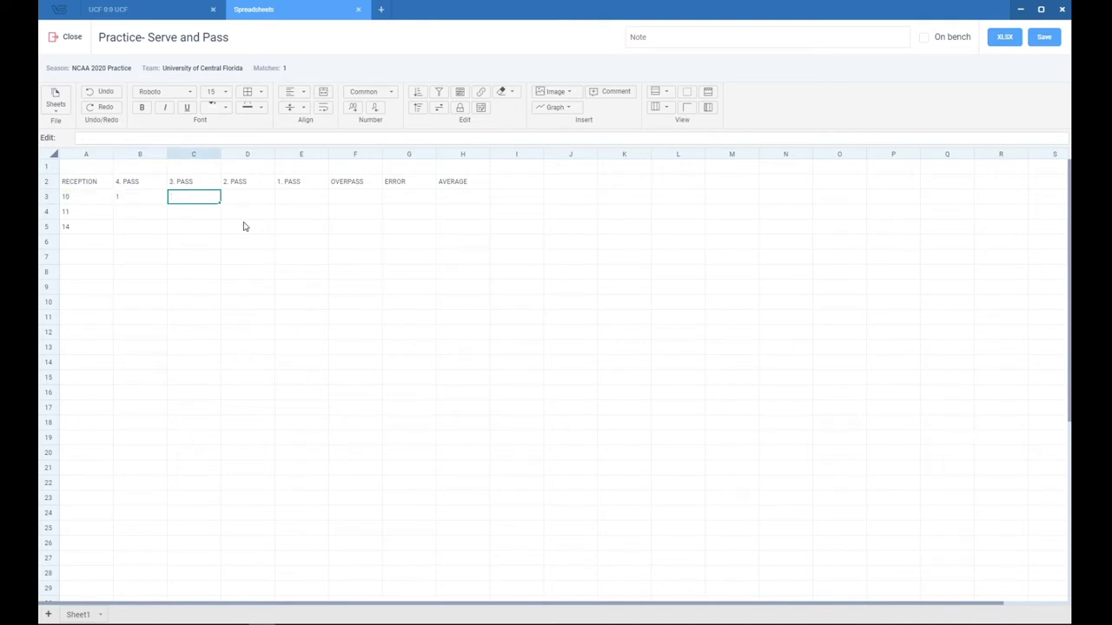
{"action": "type", "text": "=VSCOUNT(VSCELL(\"(1)R#\",$A3))"}
{"action": "key", "text": "F2"}
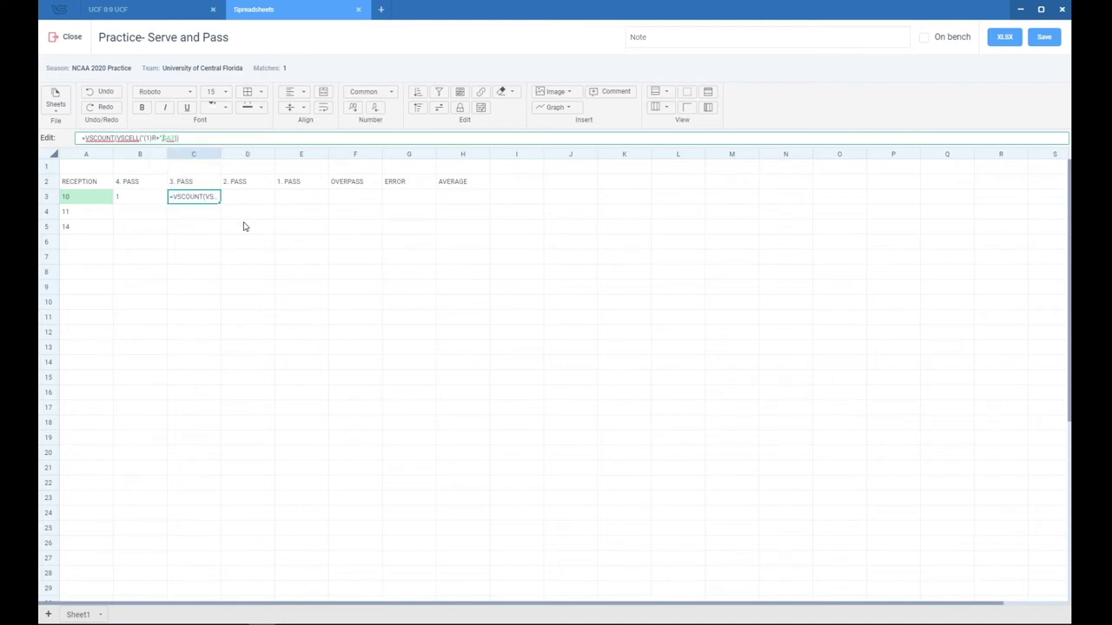
{"action": "key", "text": "Return"}
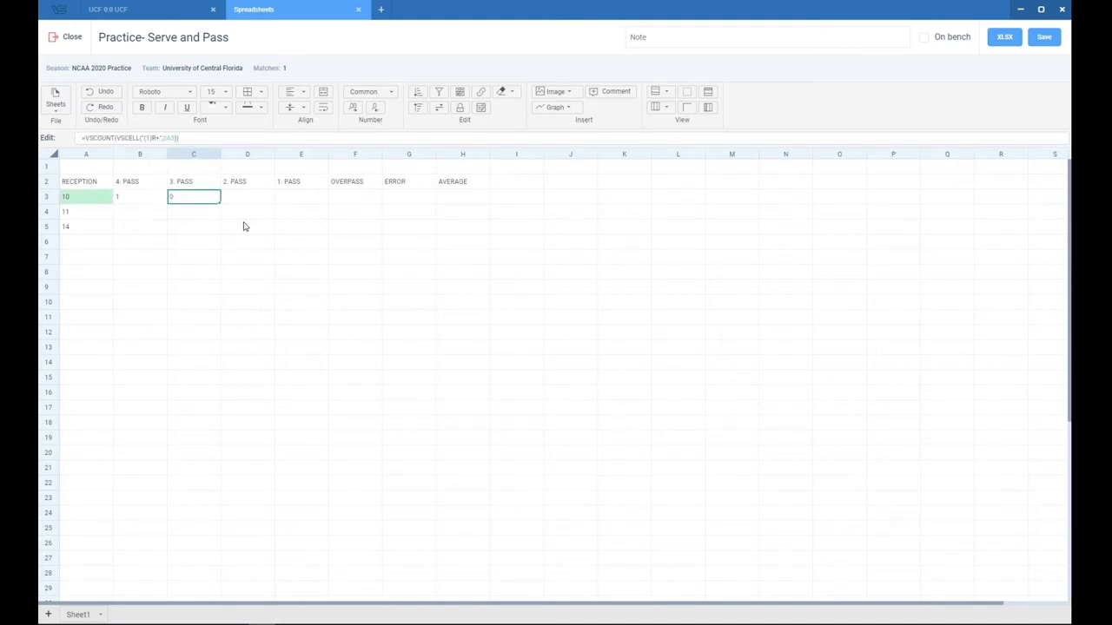
Paste the count formula across D3 through G3
{"action": "key", "text": "Right"}
{"action": "key", "text": "ctrl+v"}
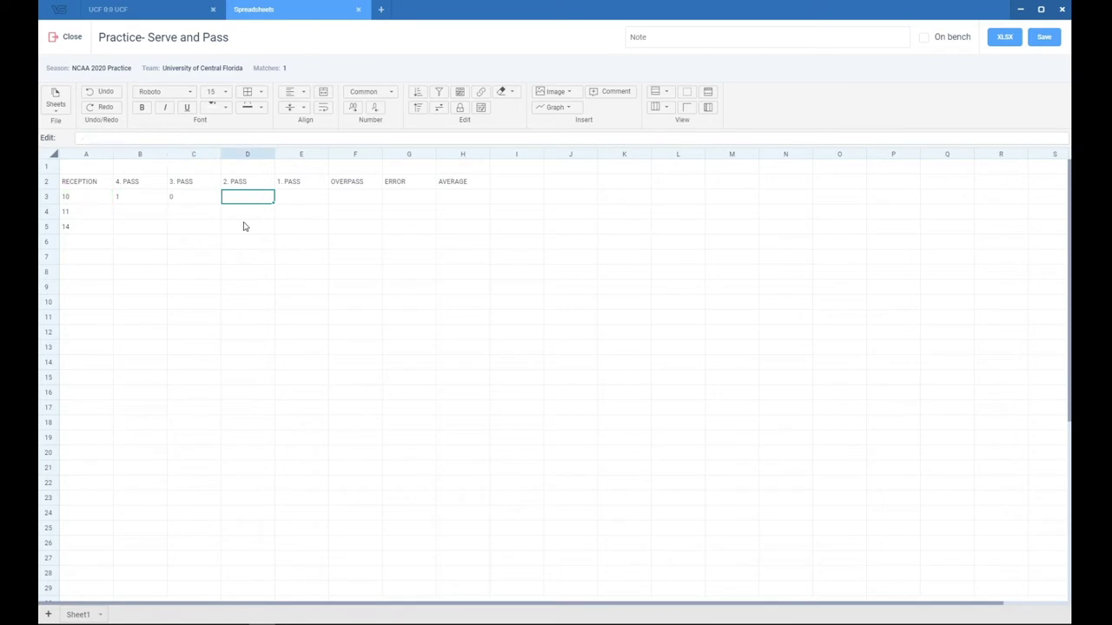
{"action": "key", "text": "Right"}
{"action": "key", "text": "ctrl+v"}
{"action": "key", "text": "Right"}
{"action": "key", "text": "ctrl+v"}
{"action": "key", "text": "Right"}
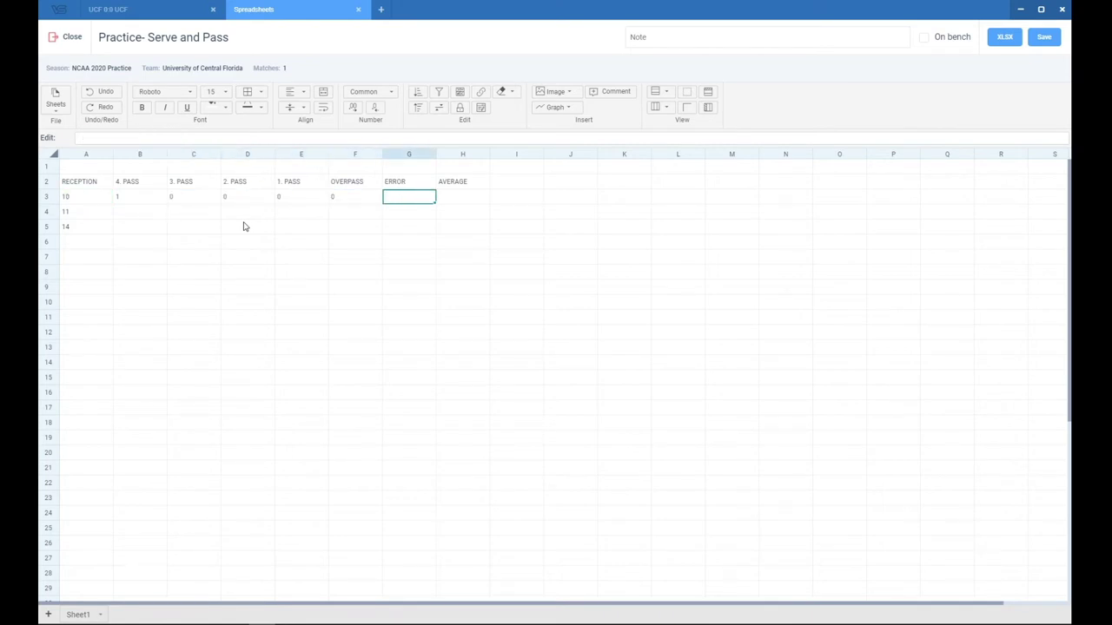
{"action": "key", "text": "ctrl+v"}
{"action": "key", "text": "Down"}
{"action": "key", "text": "Up"}
{"action": "key", "text": "Left"}
{"action": "key", "text": "Left"}
{"action": "key", "text": "Left"}
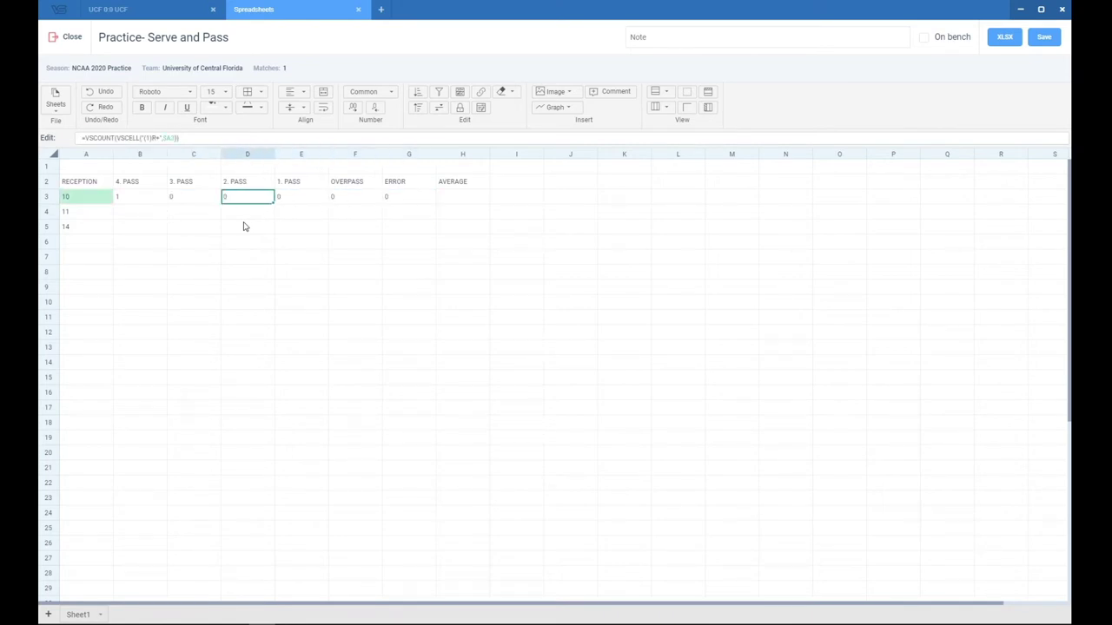
Fix the grade codes in D3 (2. PASS) and E3 (1. PASS, '-' sign)
{"action": "key", "text": "F2"}
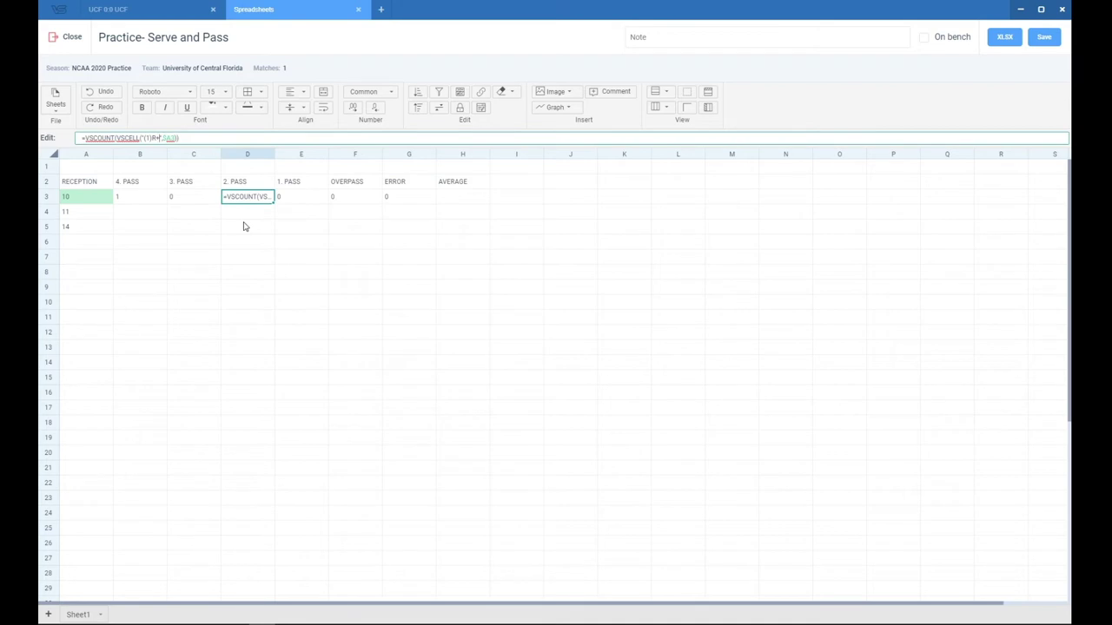
{"action": "key", "text": "BackSpace"}
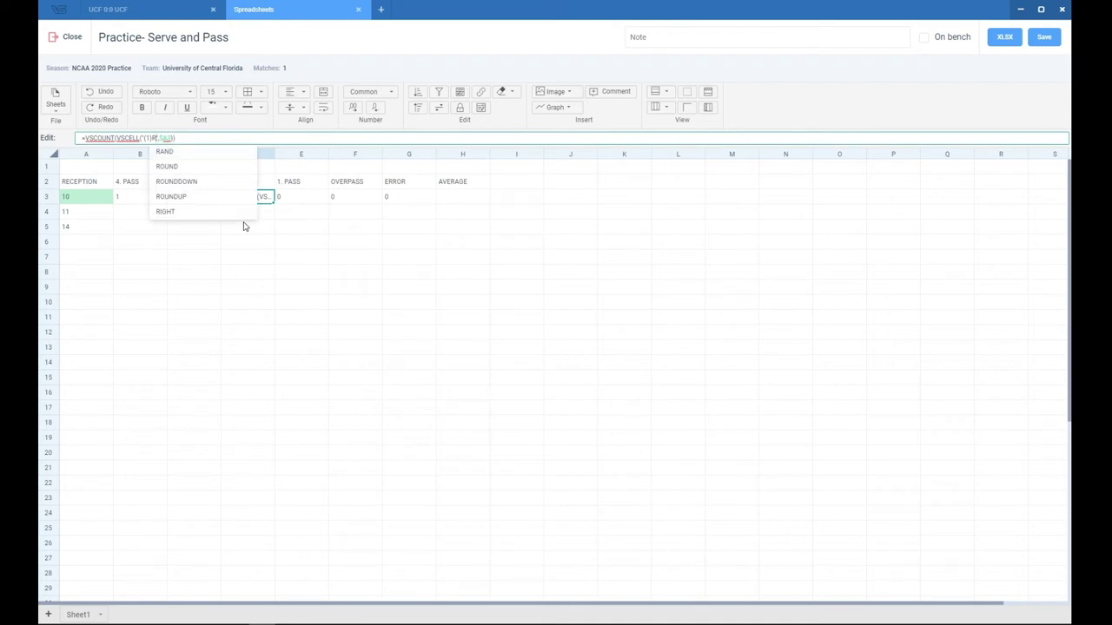
{"action": "type", "text": "\""}
{"action": "key", "text": "Return"}
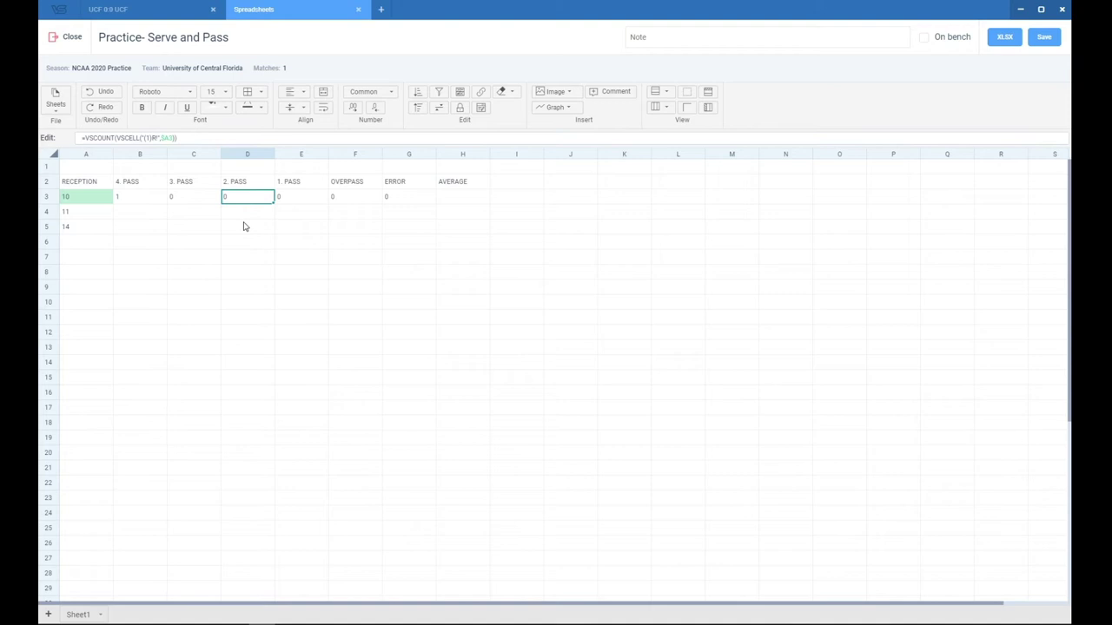
{"action": "key", "text": "Right"}
{"action": "key", "text": "F2"}
{"action": "key", "text": "Left"}
{"action": "key", "text": "Left"}
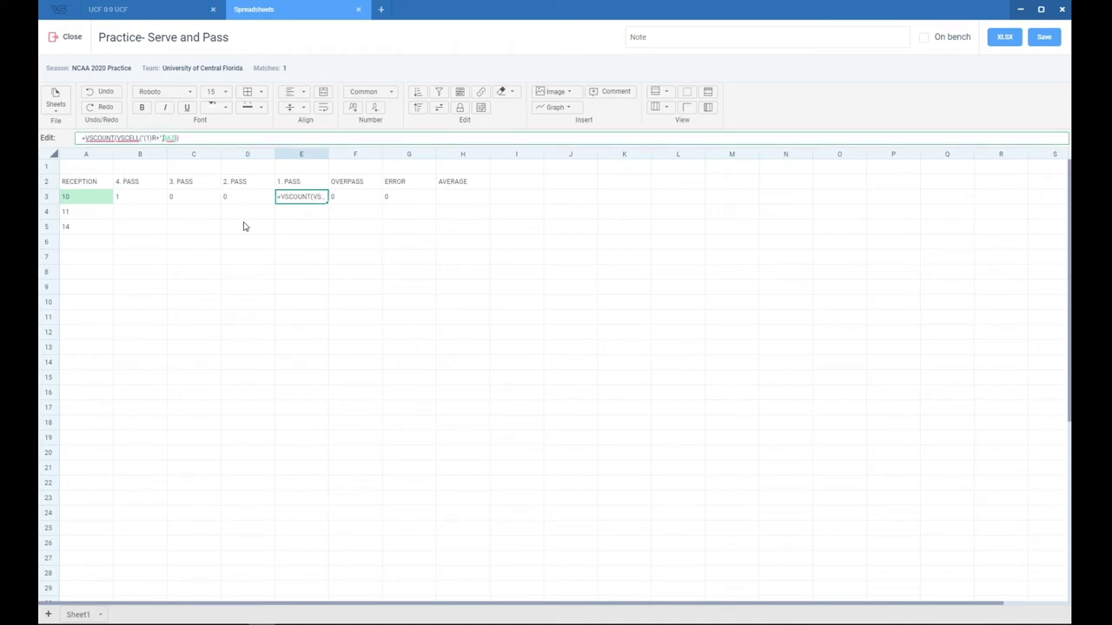
{"action": "key", "text": "BackSpace"}
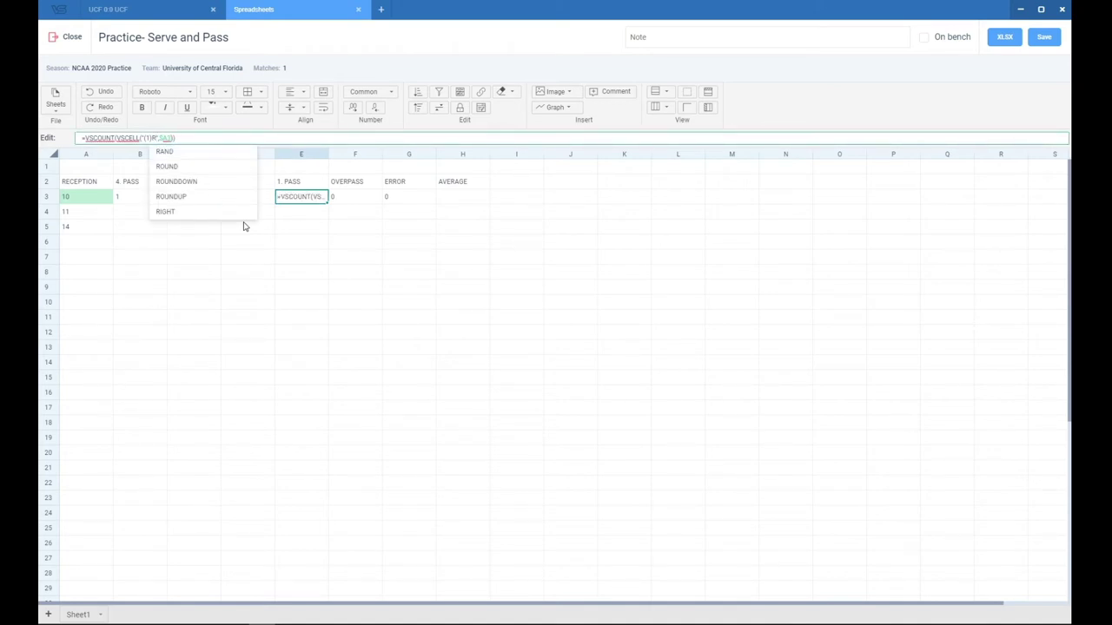
{"action": "type", "text": "-"}
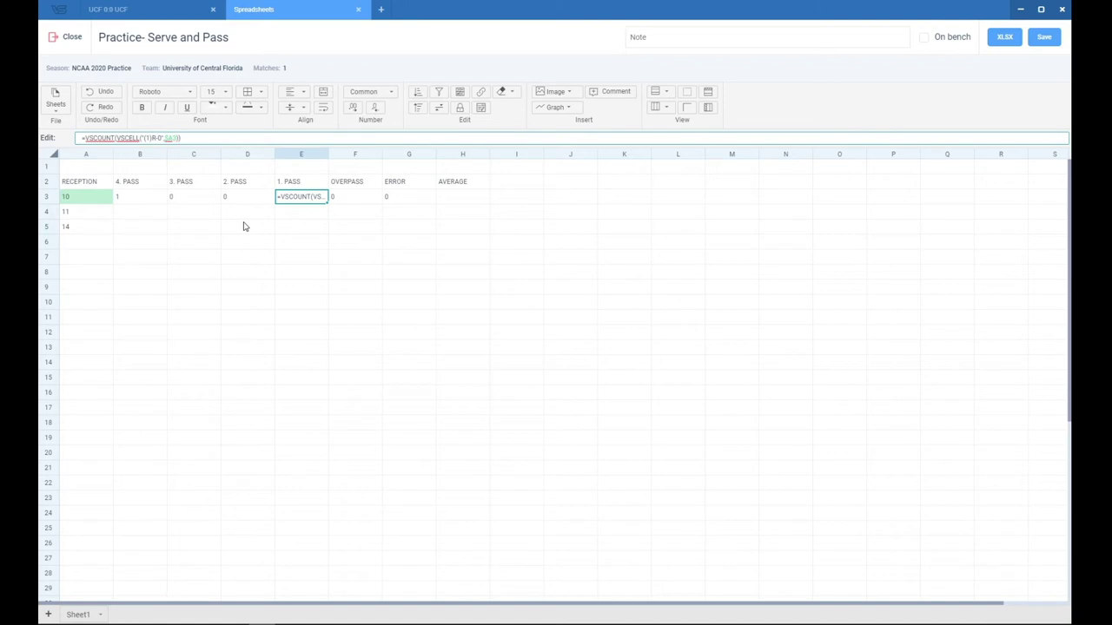
{"action": "key", "text": "Return"}
Set the OVERPASS formula in F3 to count the '/' grade
{"action": "key", "text": "ctrl+c"}
{"action": "key", "text": "Right"}
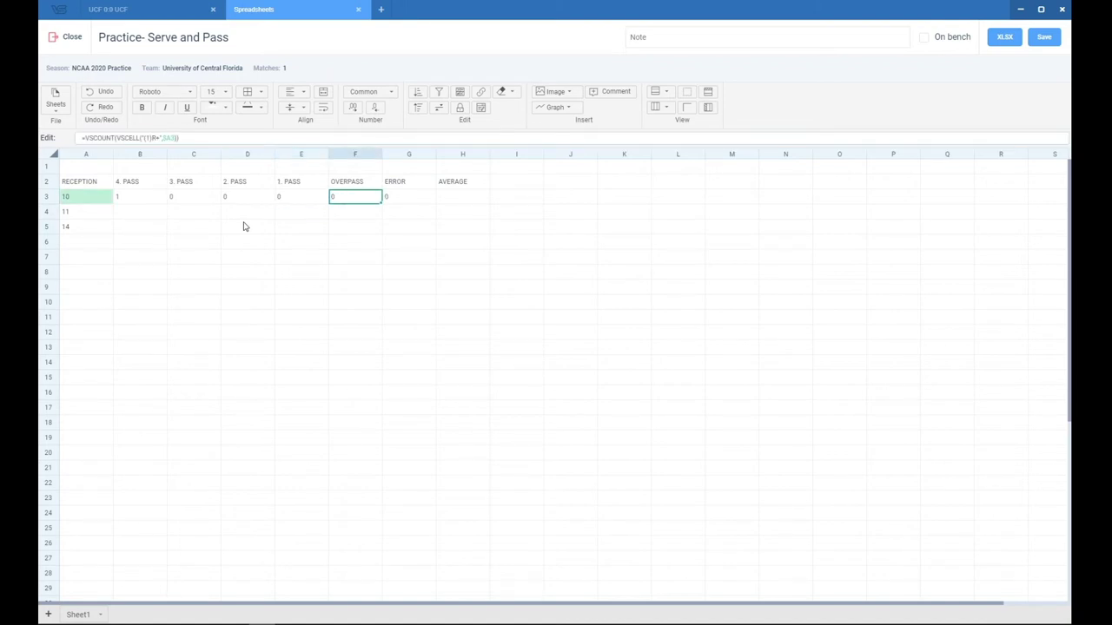
{"action": "key", "text": "ctrl+v"}
{"action": "key", "text": "Left"}
{"action": "key", "text": "Left"}
{"action": "key", "text": "Left"}
{"action": "key", "text": "BackSpace"}
{"action": "type", "text": "/"}
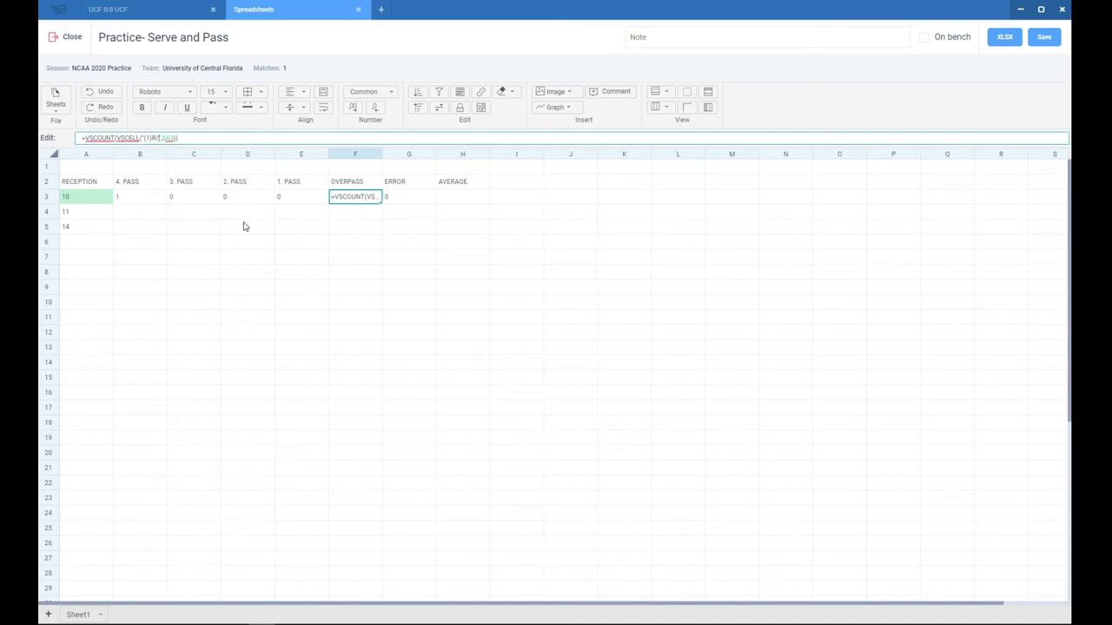
{"action": "key", "text": "Return"}
Put the count formula in the ERROR cell G3 and check row 3's formulas
{"action": "key", "text": "ctrl+c"}
{"action": "key", "text": "Right"}
{"action": "key", "text": "ctrl+v"}
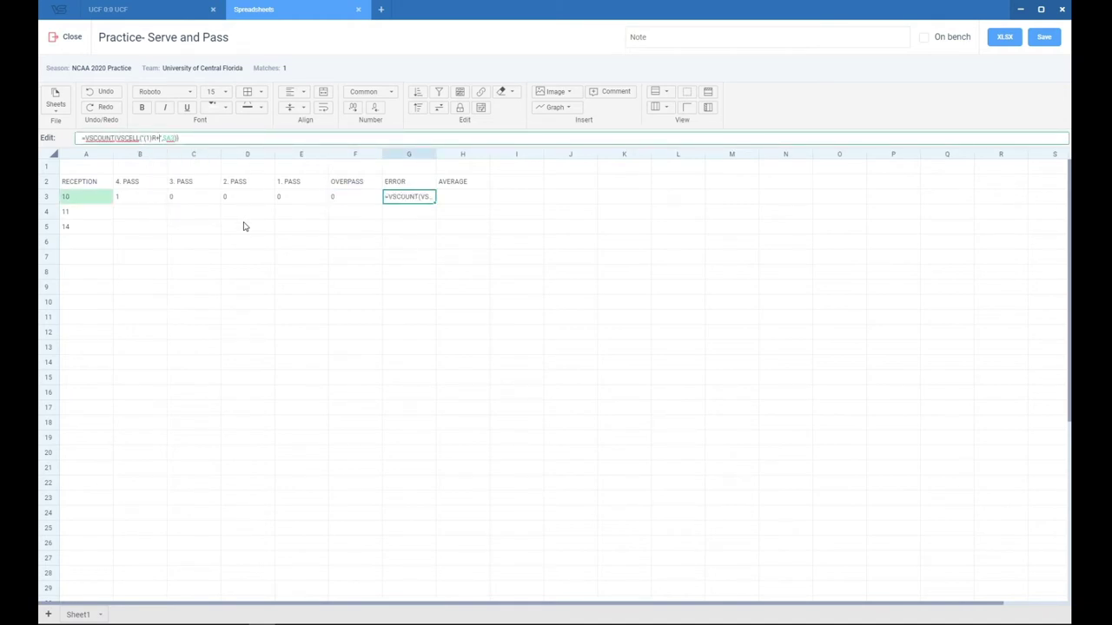
{"action": "key", "text": "Return"}
{"action": "key", "text": "Down"}
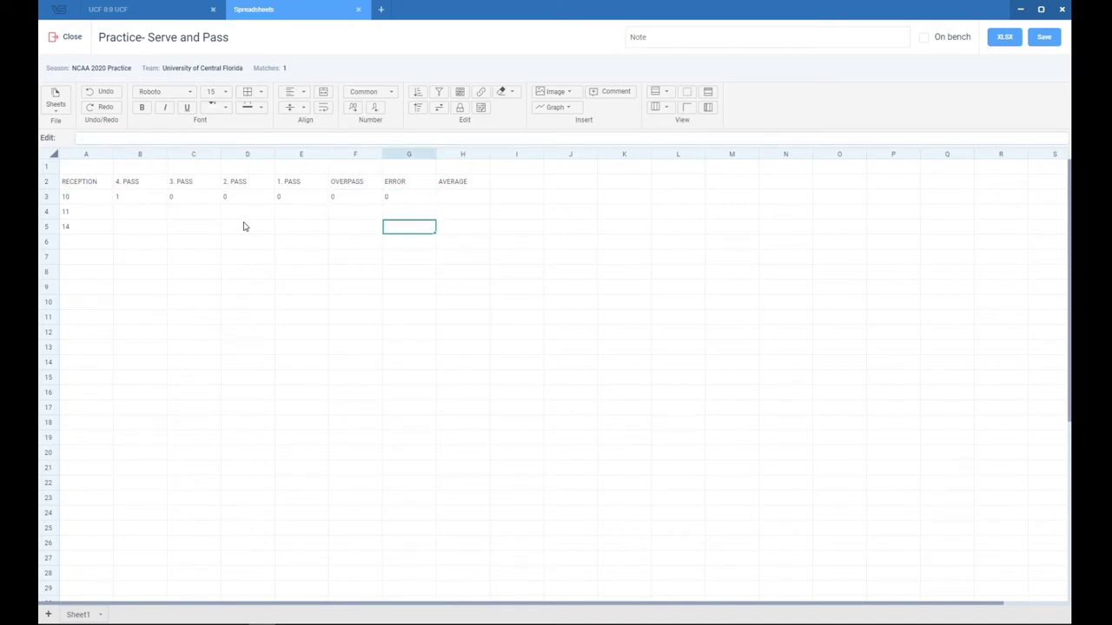
{"action": "key", "text": "Up"}
{"action": "key", "text": "Up"}
{"action": "key", "text": "Left"}
{"action": "key", "text": "Left"}
{"action": "key", "text": "Left"}
{"action": "key", "text": "Left"}
{"action": "key", "text": "Left"}
{"action": "key", "text": "Right"}
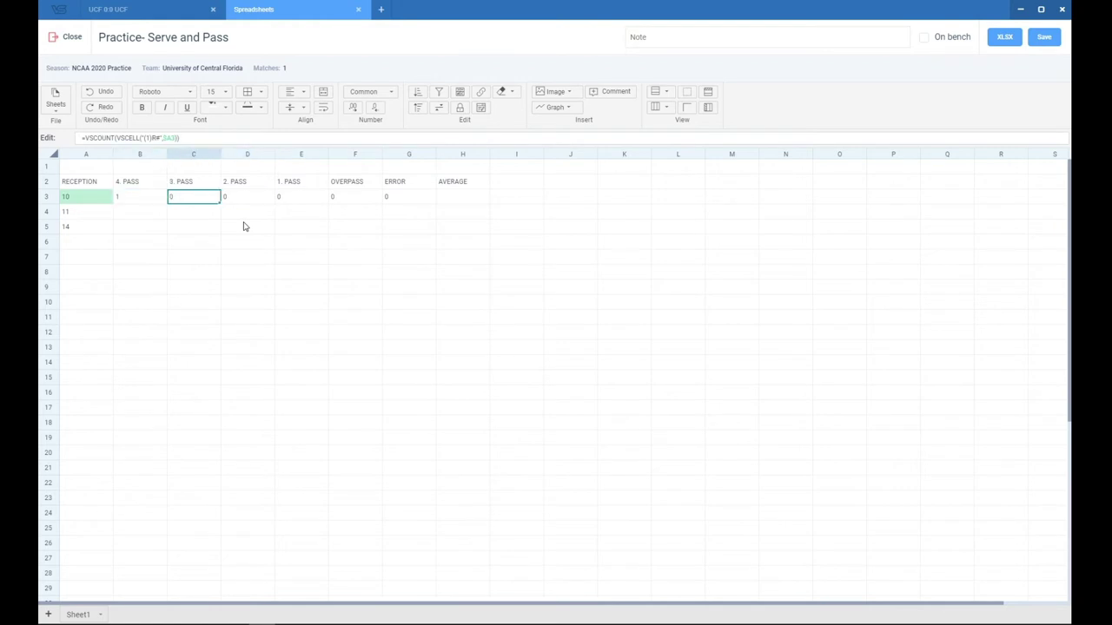
{"action": "key", "text": "Right"}
{"action": "key", "text": "Right"}
{"action": "key", "text": "Left"}
{"action": "key", "text": "Left"}
{"action": "key", "text": "Left"}
{"action": "key", "text": "Right"}
{"action": "key", "text": "Right"}
{"action": "key", "text": "Right"}
{"action": "key", "text": "Right"}
{"action": "key", "text": "Right"}
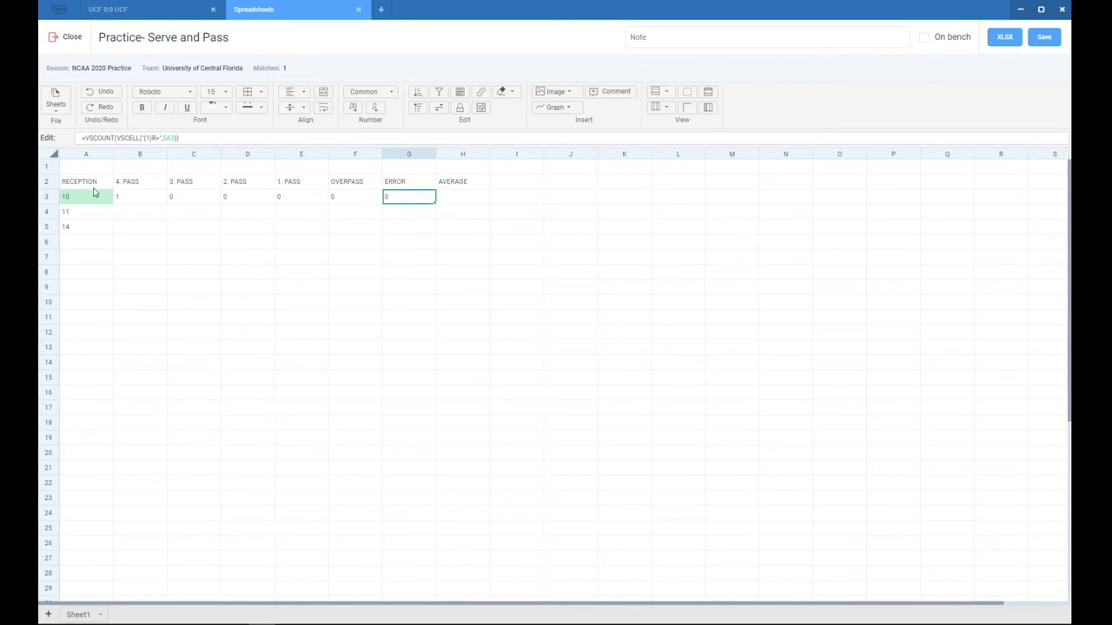
Enter the weighted sum (B3*4+C3*3+D3*2+E3*1+F3*0.5)/ as H3's AVERAGE formula
{"action": "left_click", "coordinate": [153, 217]}
{"action": "left_click", "coordinate": [127, 198]}
{"action": "left_click", "coordinate": [400, 203]}
{"action": "key", "text": "Left"}
{"action": "left_click", "coordinate": [408, 204]}
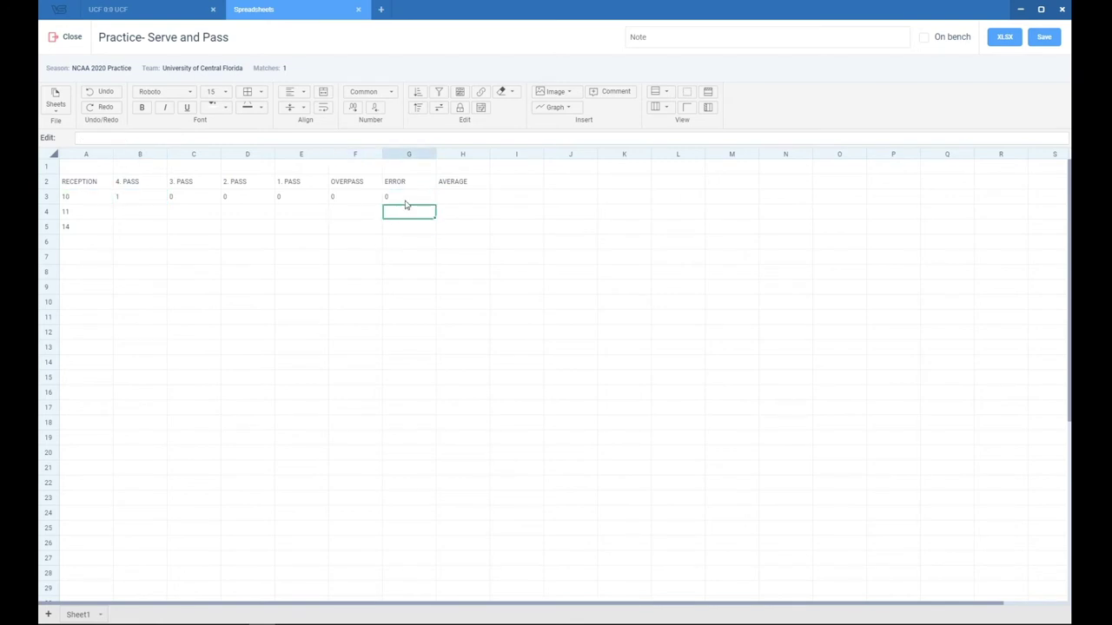
{"action": "left_click", "coordinate": [451, 201]}
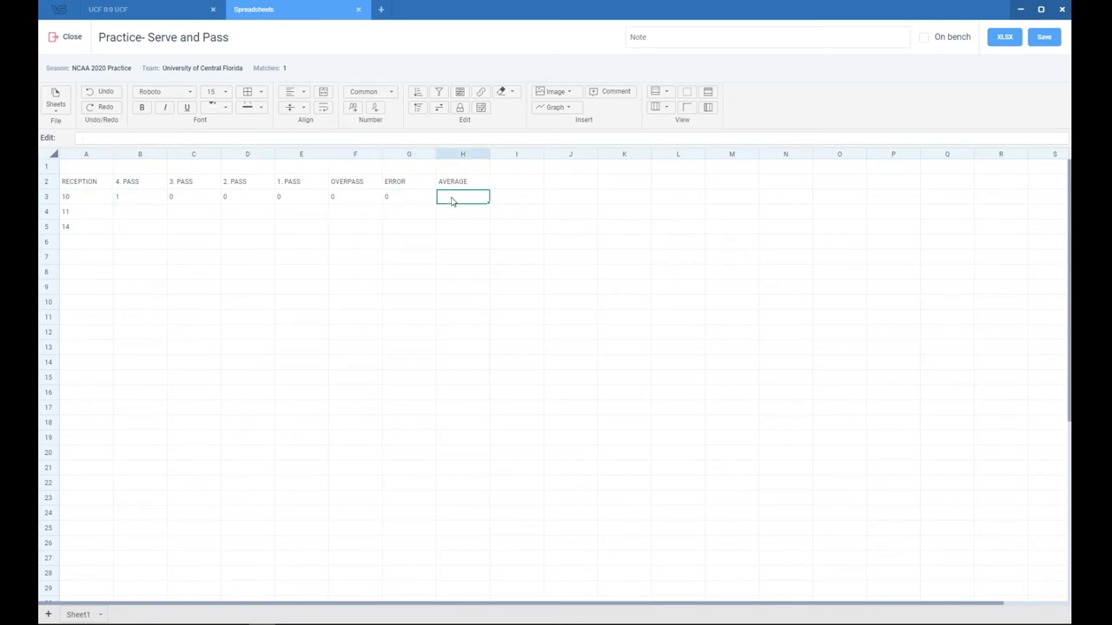
{"action": "left_click", "coordinate": [451, 201]}
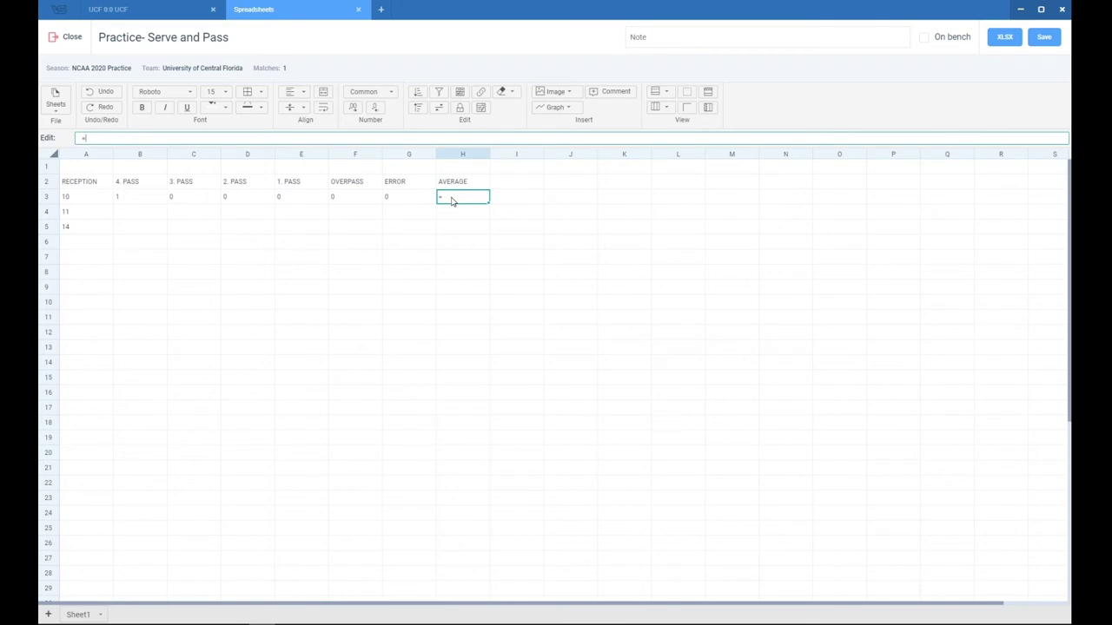
{"action": "type", "text": "=B3*4"}
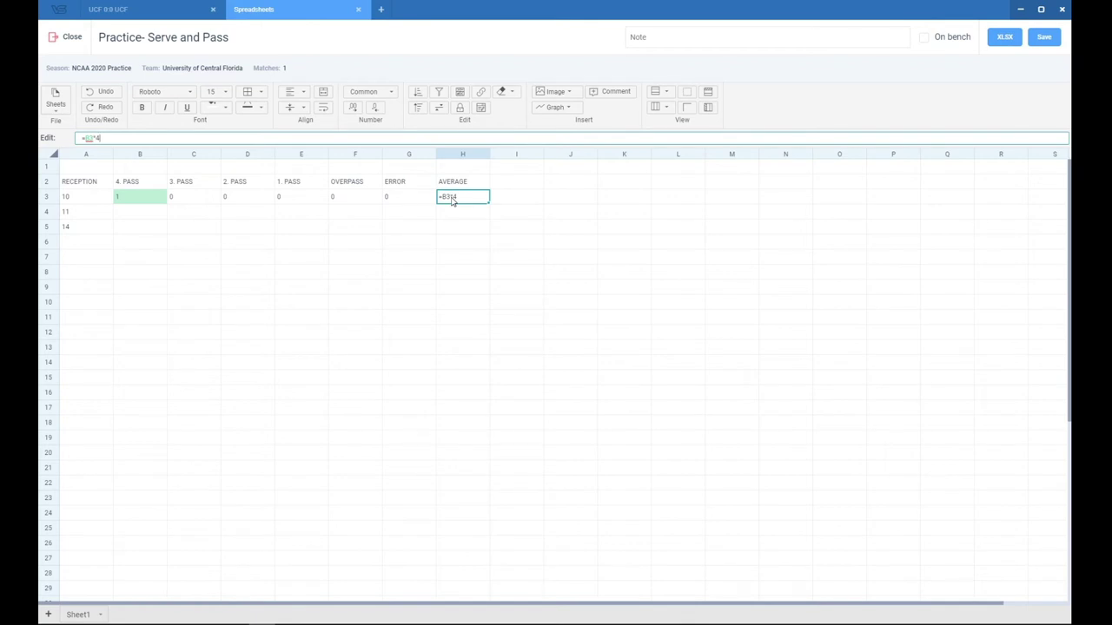
{"action": "type", "text": "+C3"}
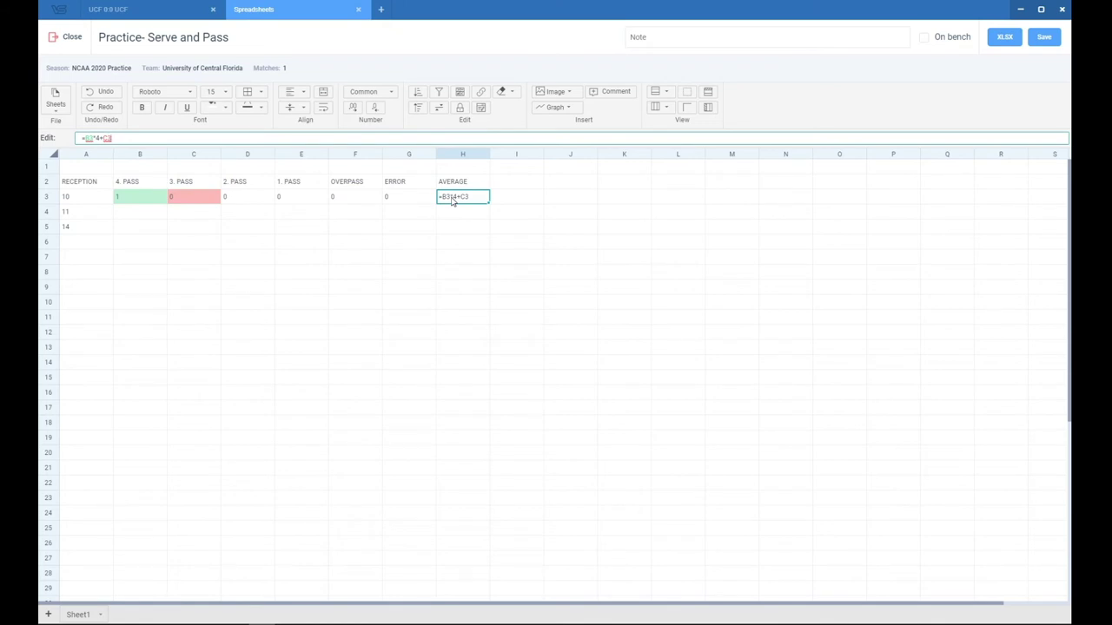
{"action": "type", "text": "*3+D3"}
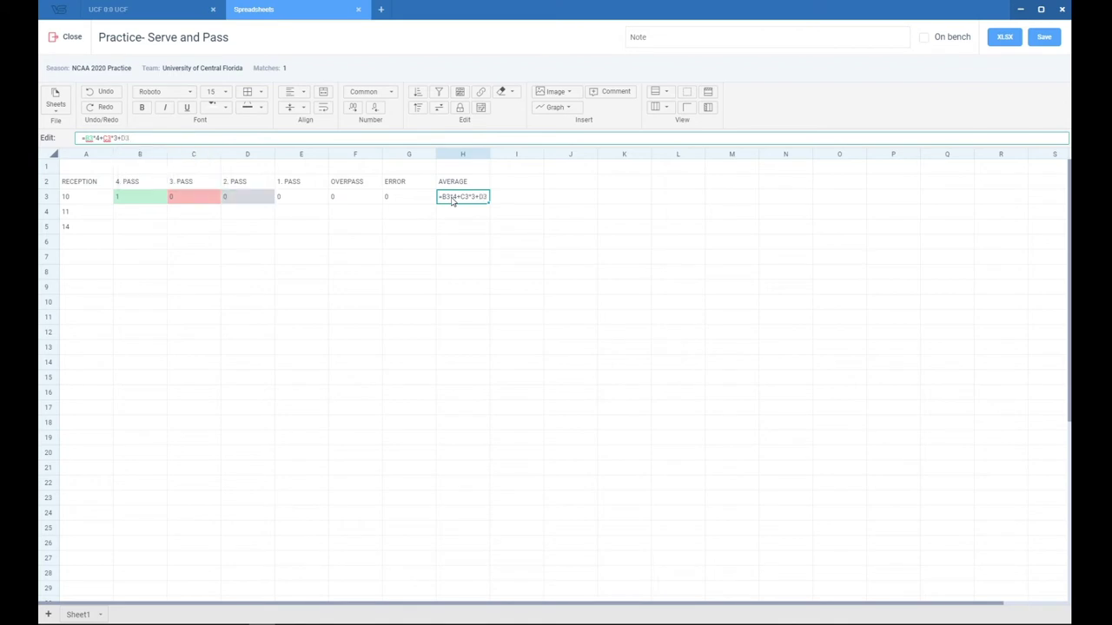
{"action": "type", "text": "*2+E"}
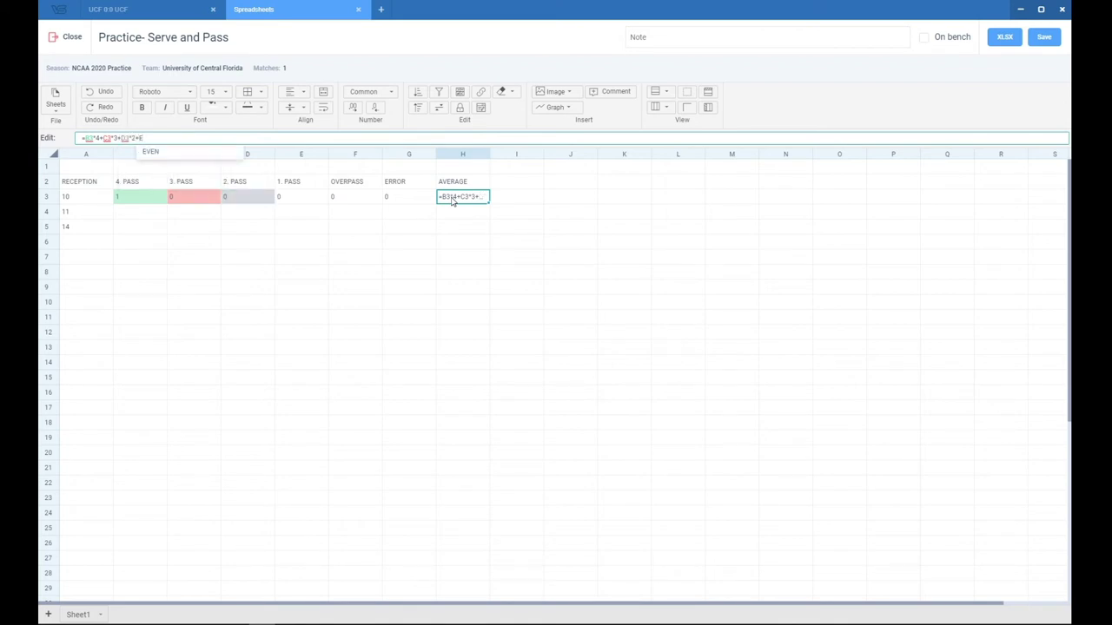
{"action": "type", "text": "3"}
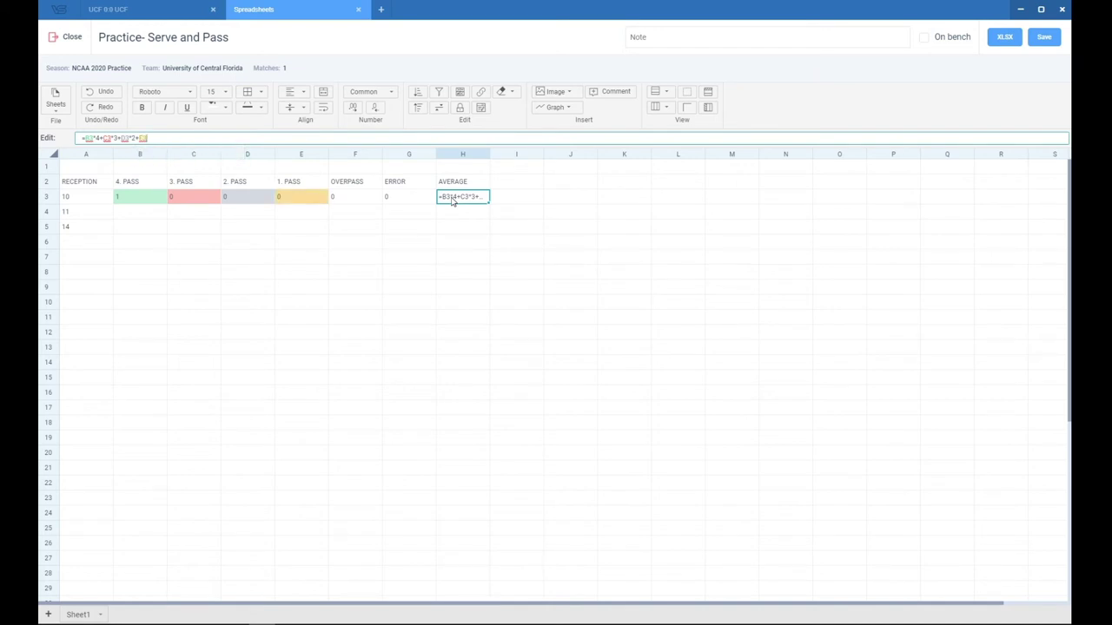
{"action": "type", "text": "*"}
{"action": "type", "text": "1 "}
{"action": "type", "text": "F3"}
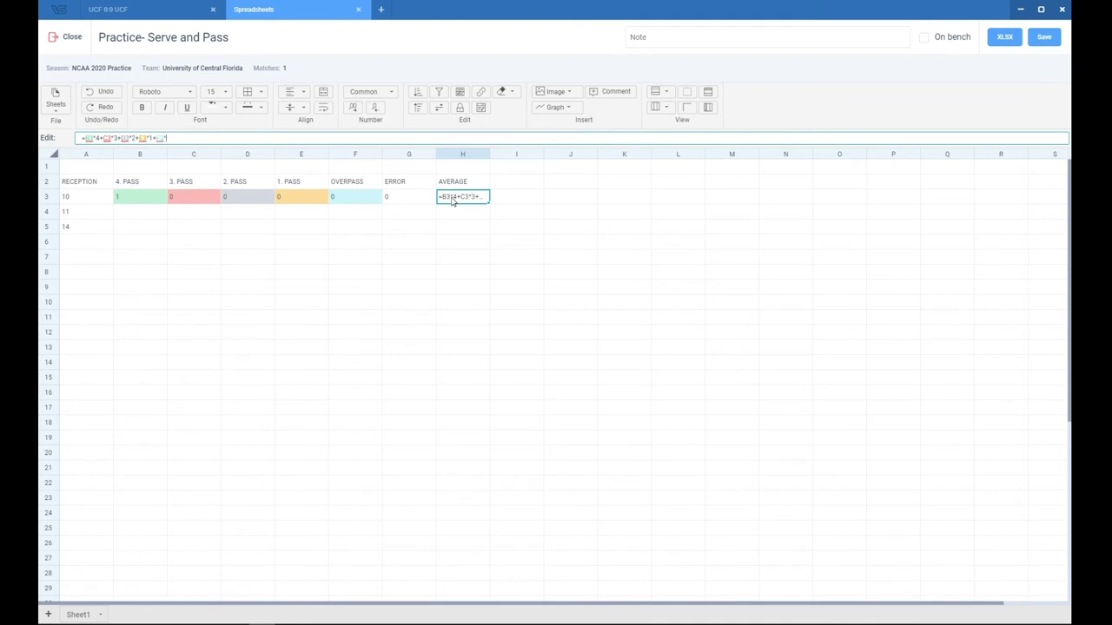
{"action": "type", "text": "*0.5"}
{"action": "key", "text": "Return"}
{"action": "left_click", "coordinate": [452, 200]}
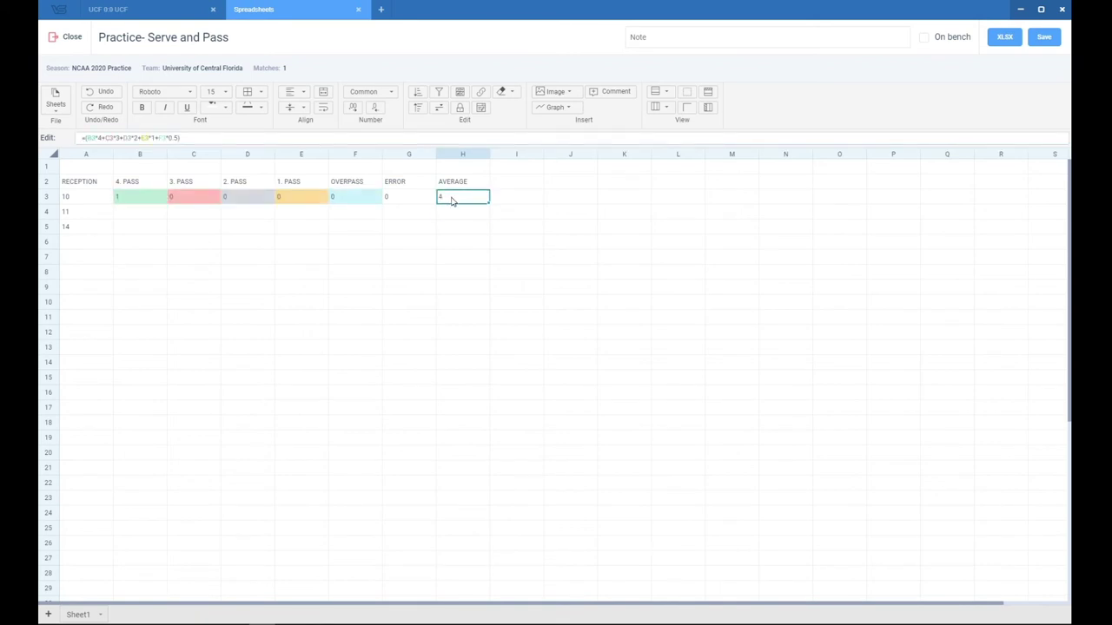
{"action": "double_click", "coordinate": [452, 200]}
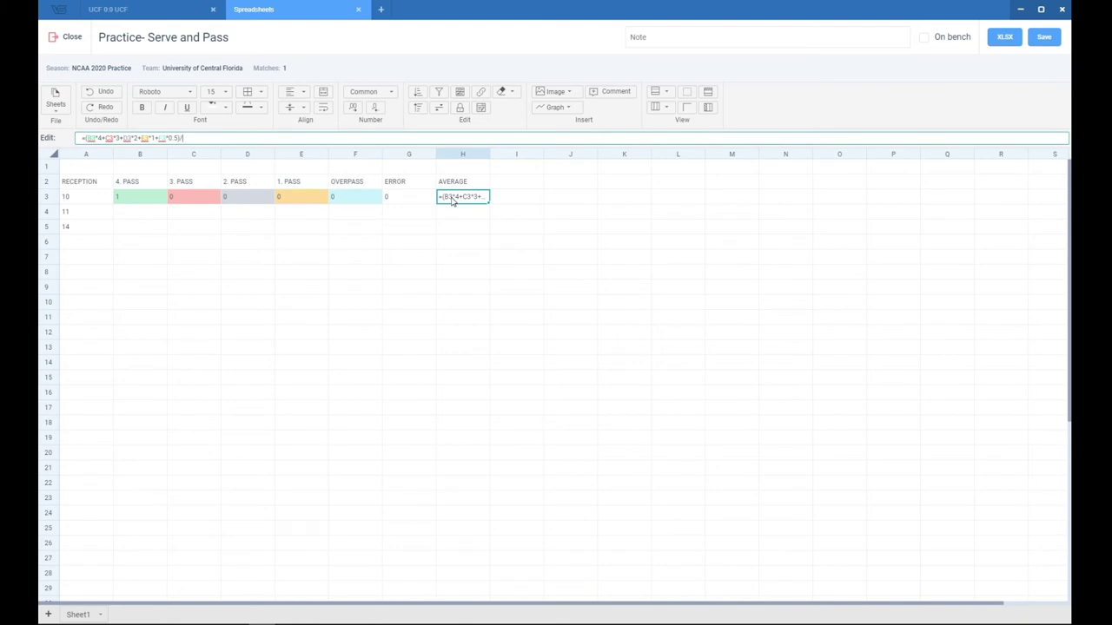
Commit the H3 AVERAGE formula, then copy the VSCOUNT count formula text from G3
{"action": "key", "text": "Return"}
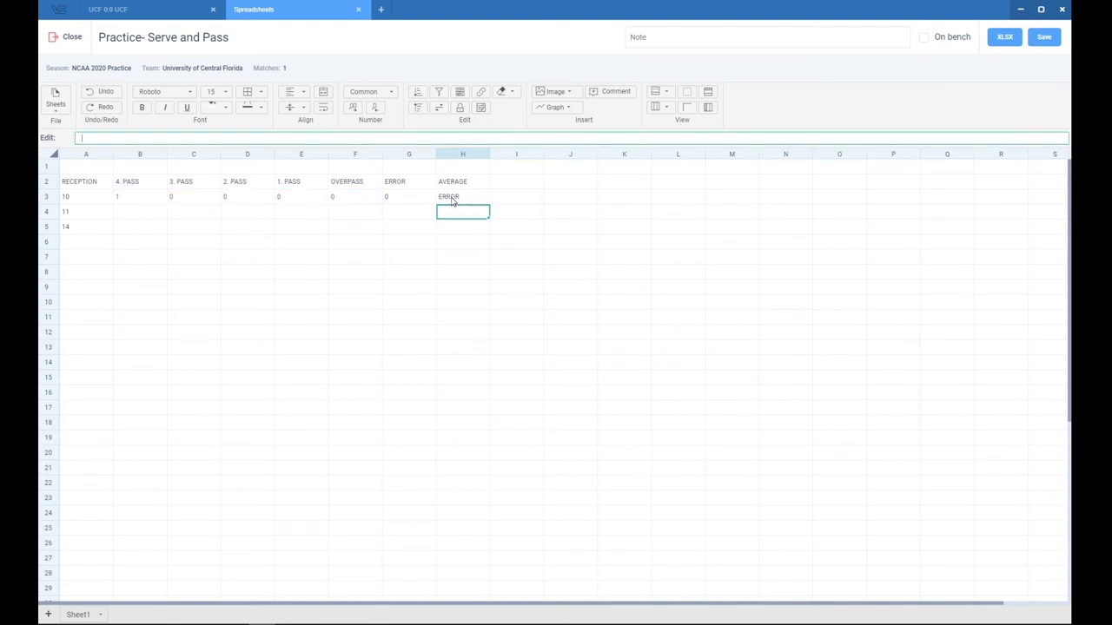
{"action": "double_click", "coordinate": [452, 199]}
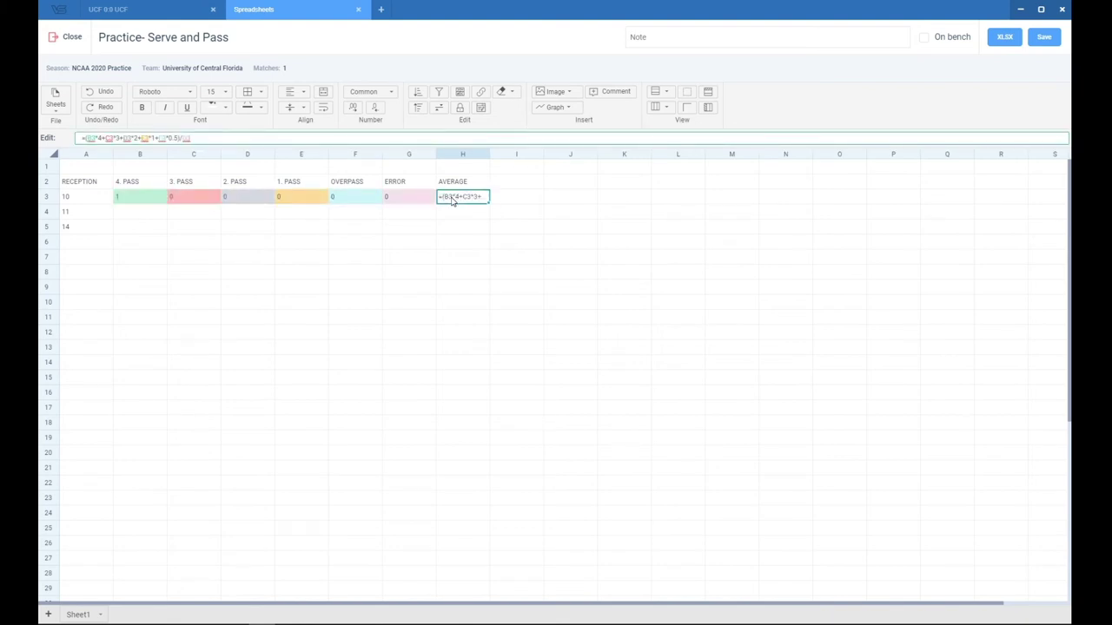
{"action": "key", "text": "Return"}
{"action": "double_click", "coordinate": [451, 200]}
{"action": "key", "text": "Return"}
{"action": "key", "text": "Left"}
{"action": "key", "text": "Up"}
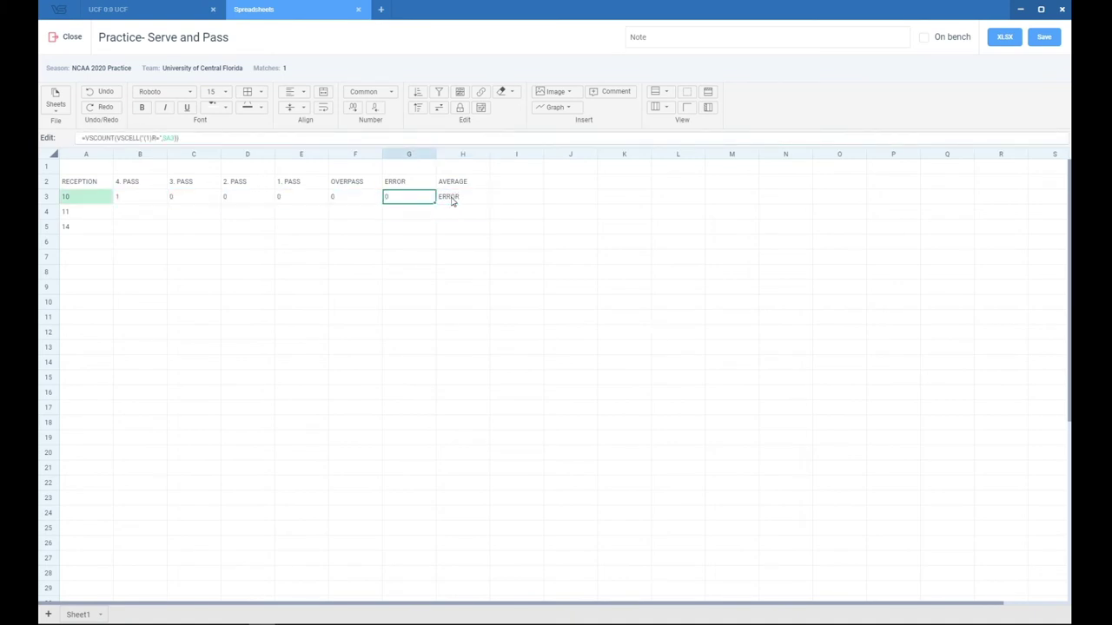
{"action": "left_click_drag", "start_coordinate": [180, 138], "coordinate": [87, 139]}
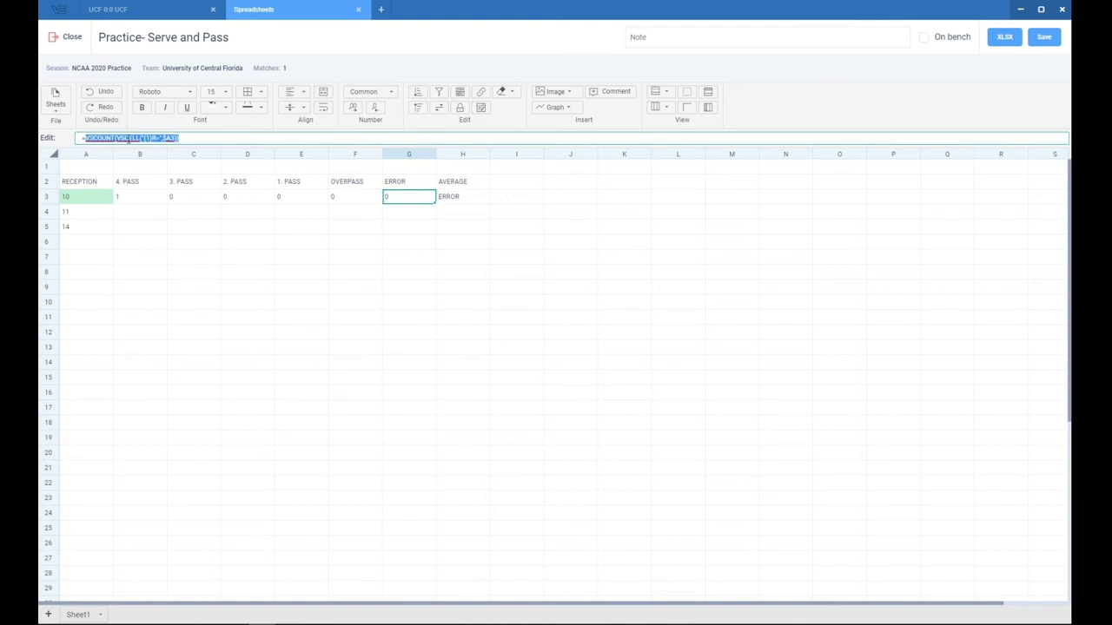
{"action": "key", "text": "Escape"}
Paste the count as the H3 divisor and remove the stray '=' so AVERAGE shows 4
{"action": "key", "text": "Right"}
{"action": "left_click", "coordinate": [129, 139]}
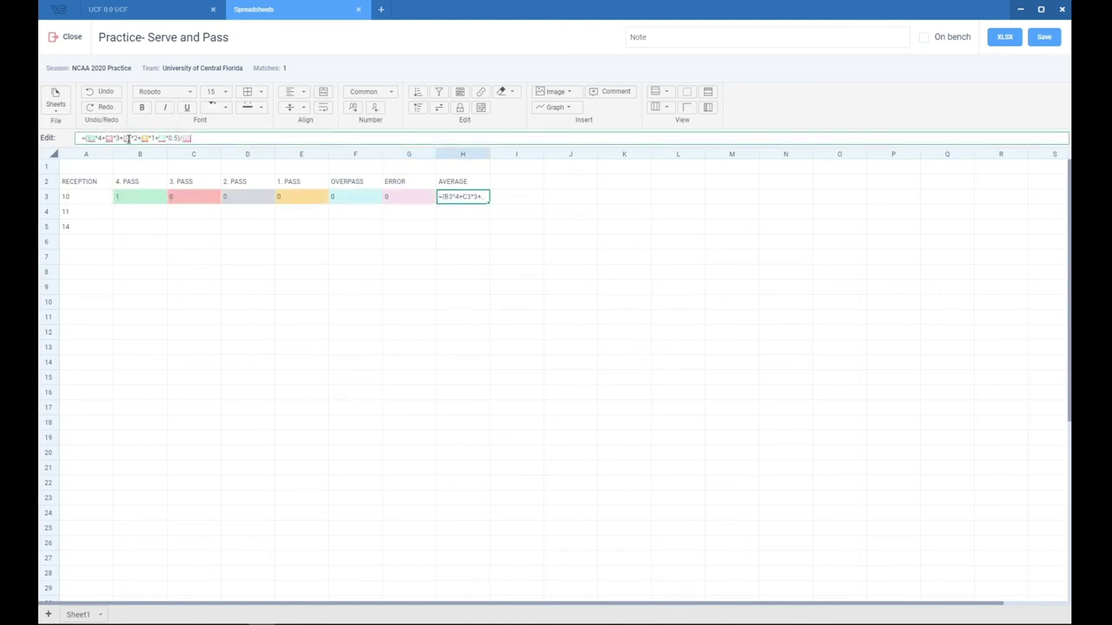
{"action": "type", "text": "VSCOUNT(VSCELL(\"(1)R=\";A3))"}
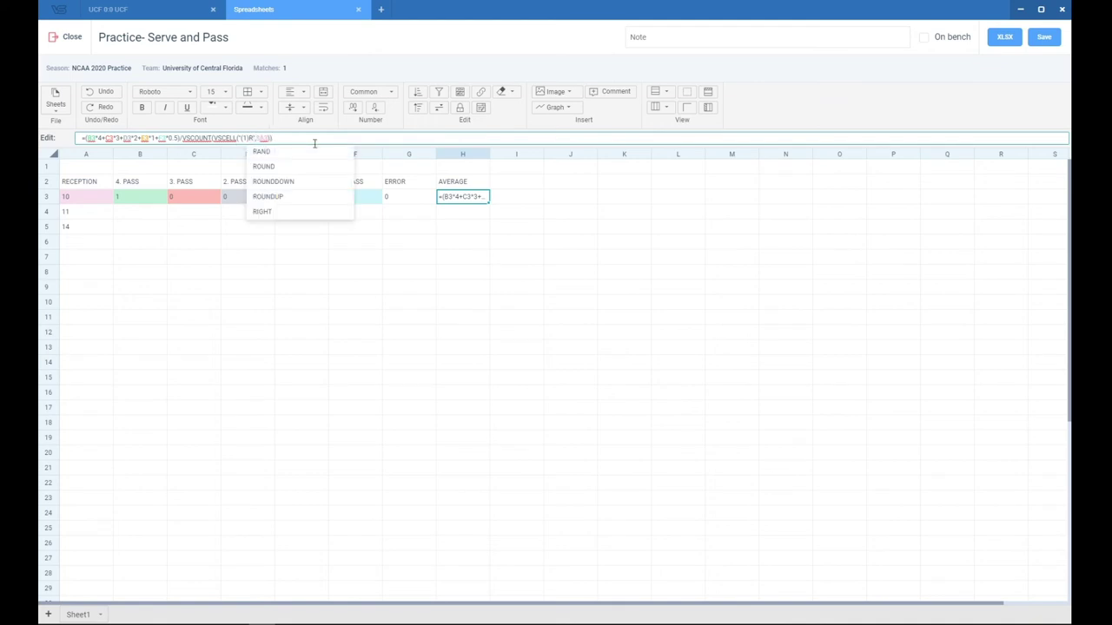
{"action": "key", "text": "Escape"}
{"action": "key", "text": "BackSpace"}
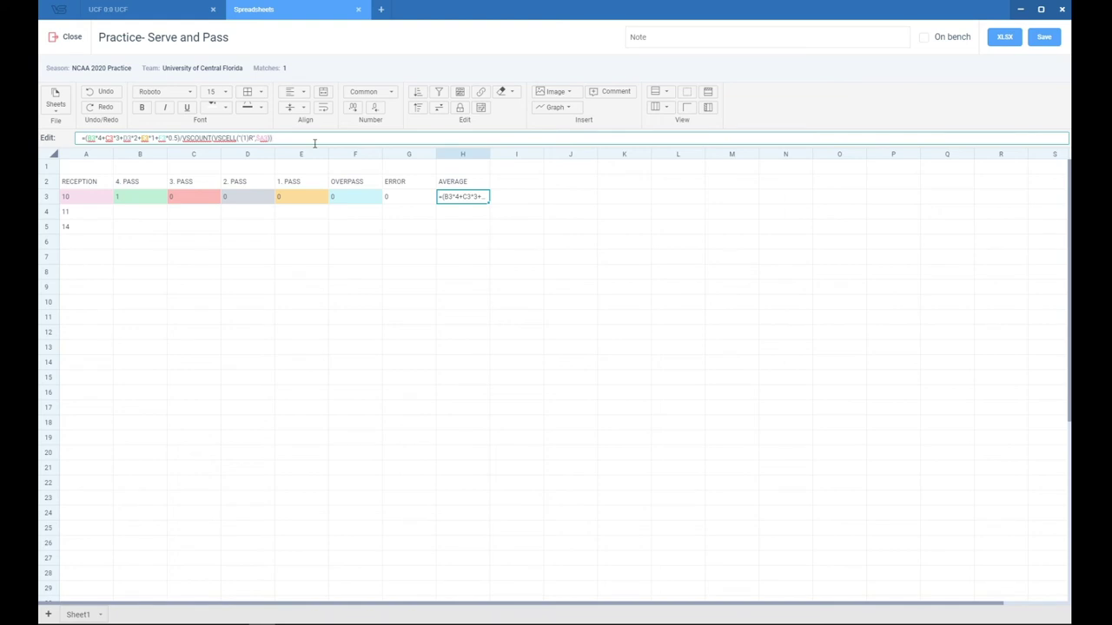
{"action": "key", "text": "Return"}
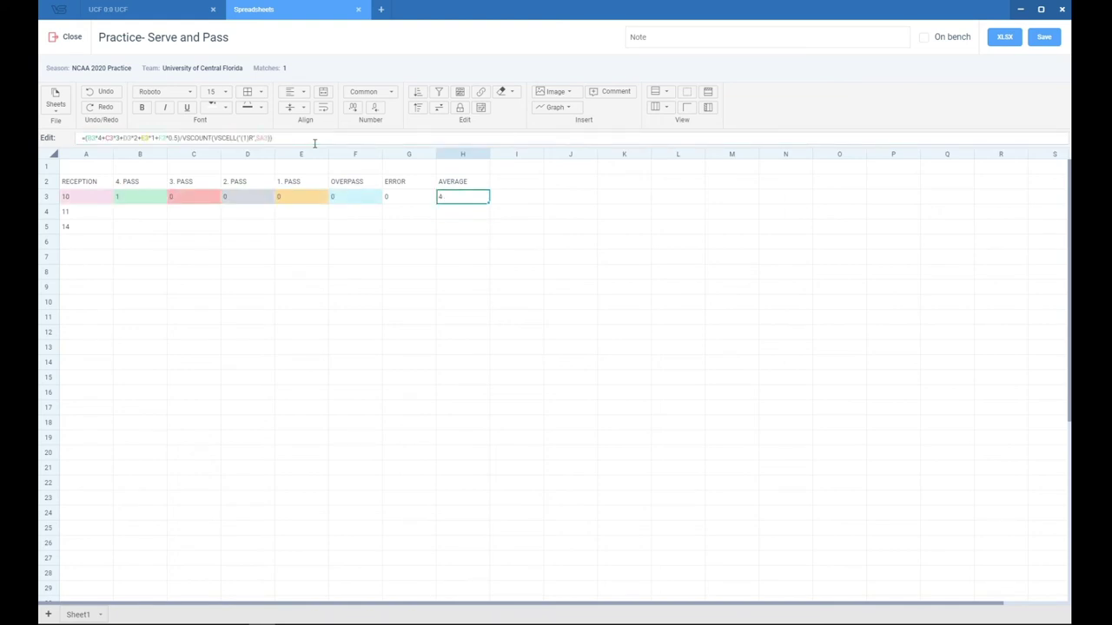
{"action": "key", "text": "Down"}
{"action": "key", "text": "Up"}
{"action": "key", "text": "Down"}
{"action": "key", "text": "Down"}
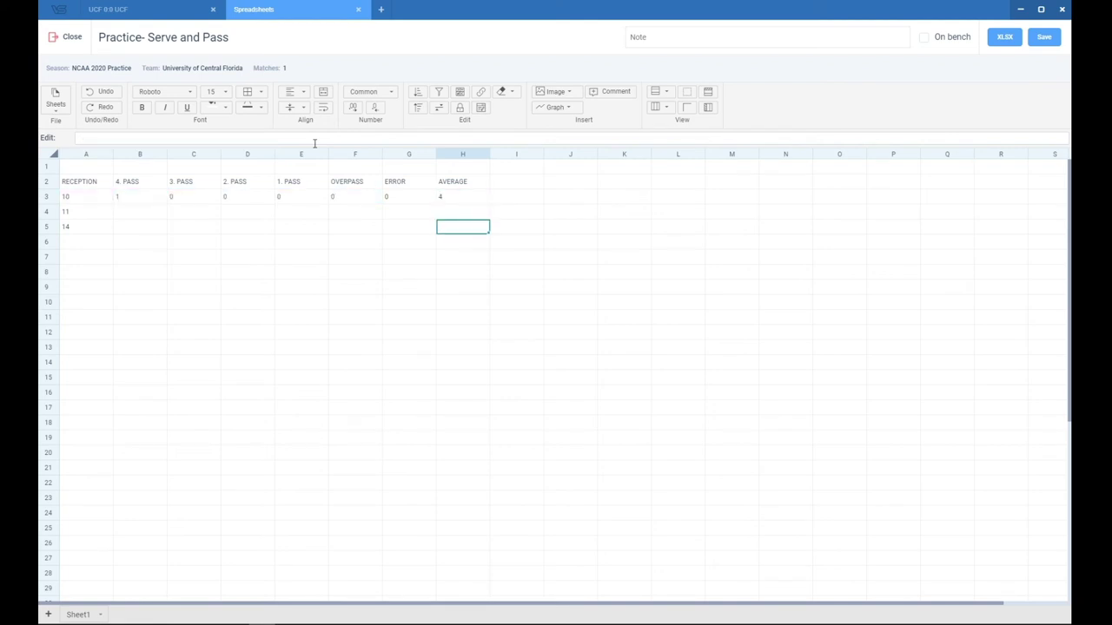
Paste the B3:H3 formulas into rows 4 and 5, giving receptions 11 and 14 averages 4 and 2.25
{"action": "left_click_drag", "start_coordinate": [130, 201], "coordinate": [439, 203]}
{"action": "left_click", "coordinate": [141, 216]}
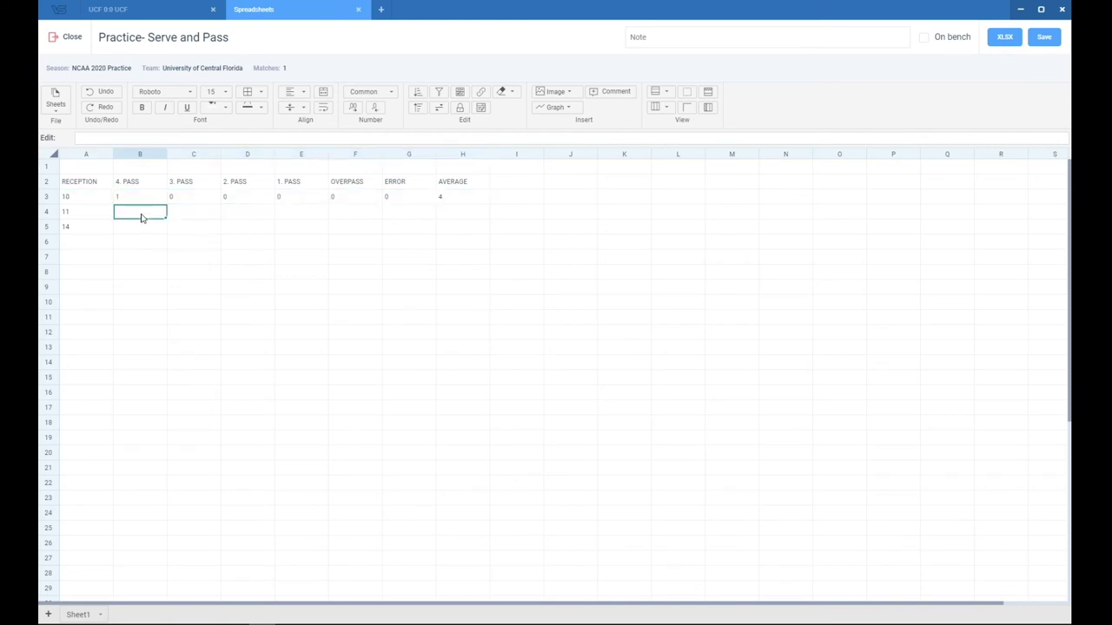
{"action": "type", "text": "3\t0\t0\t0\t0\t0\t4"}
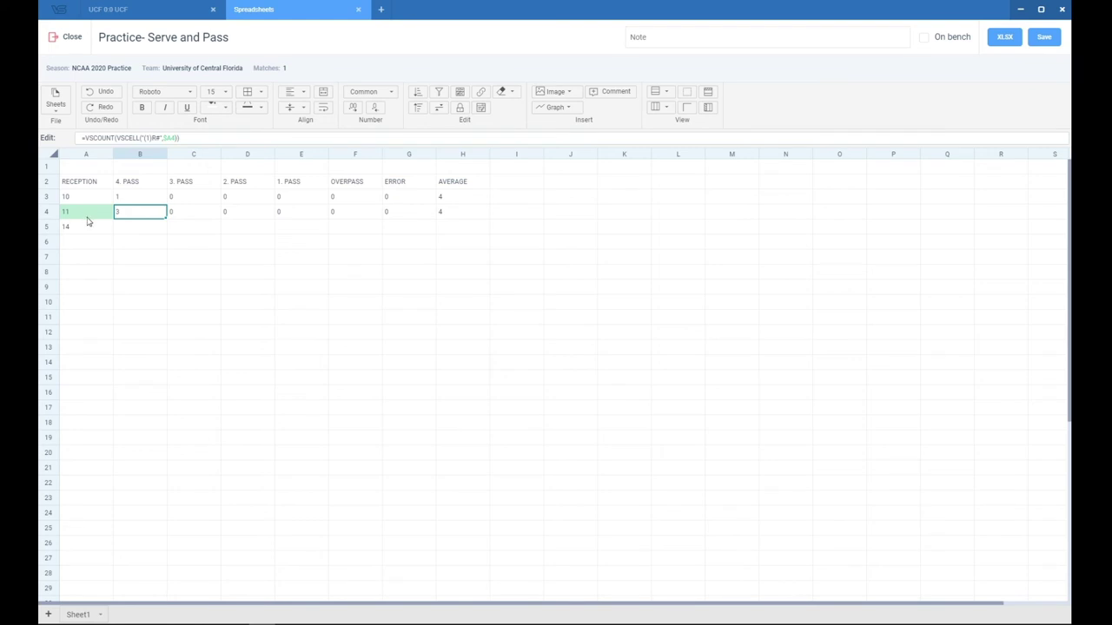
{"action": "key", "text": "Up"}
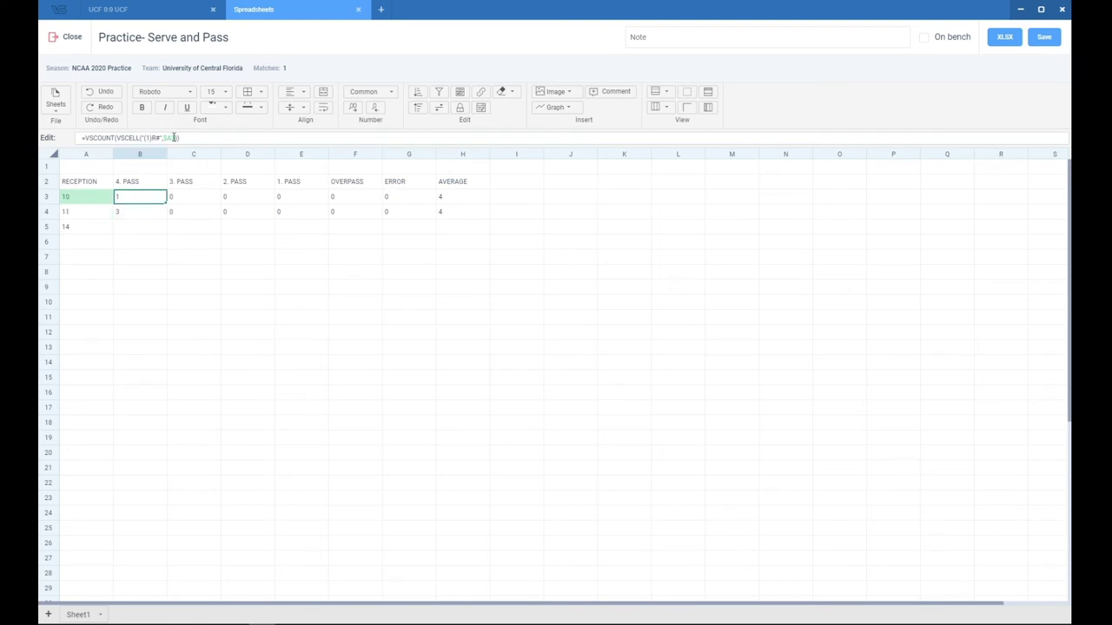
{"action": "key", "text": "Down"}
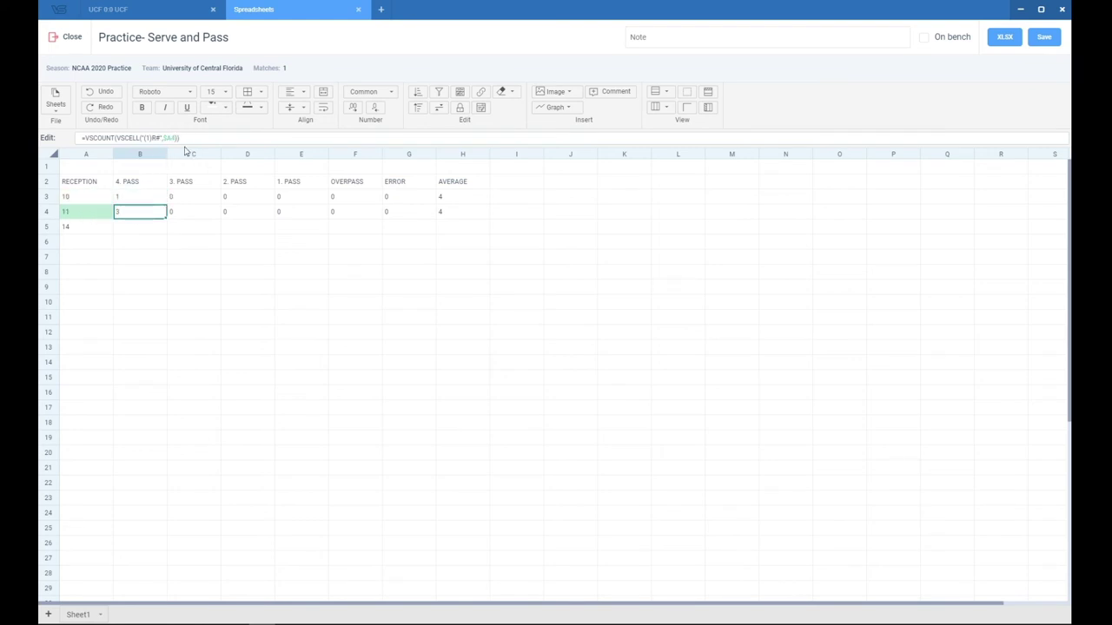
{"action": "left_click", "coordinate": [127, 231]}
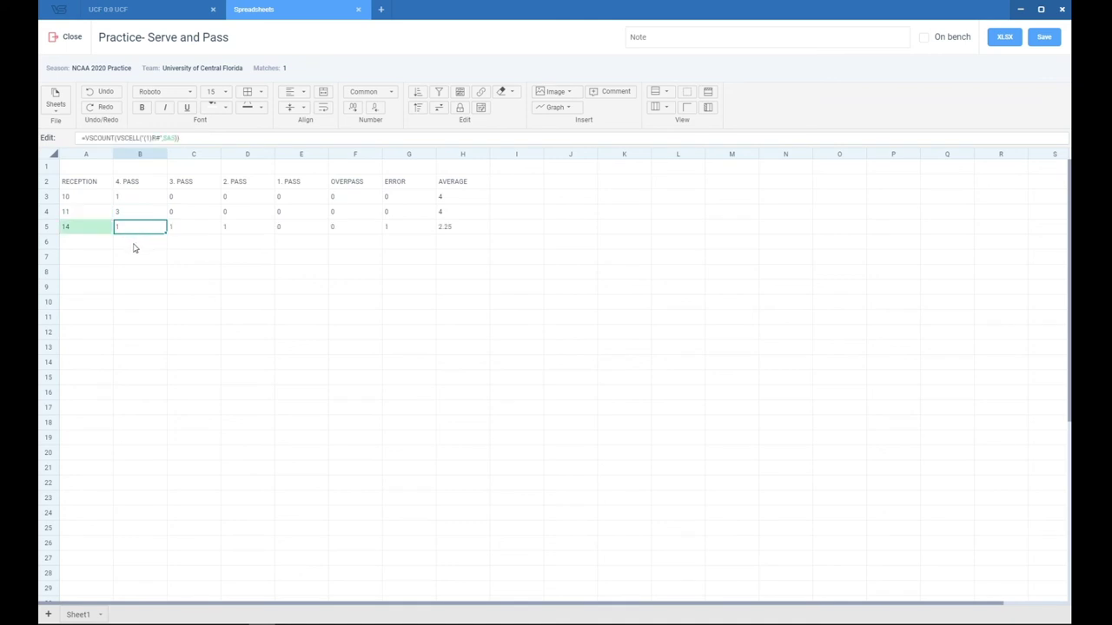
{"action": "left_click", "coordinate": [202, 247]}
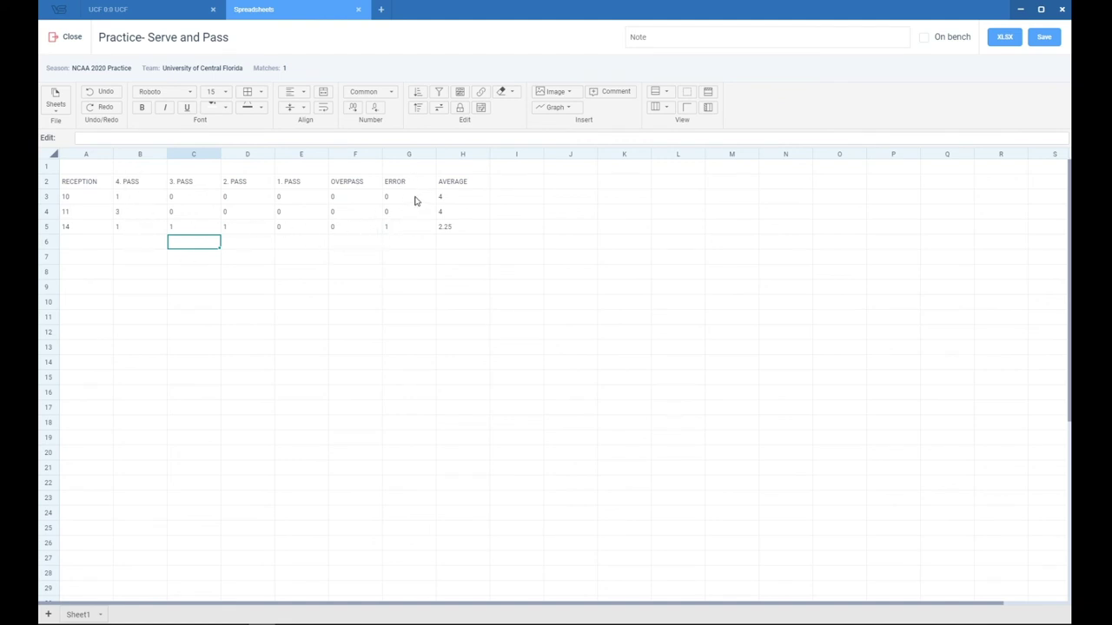
{"action": "left_click", "coordinate": [253, 272]}
{"action": "left_click", "coordinate": [154, 247]}
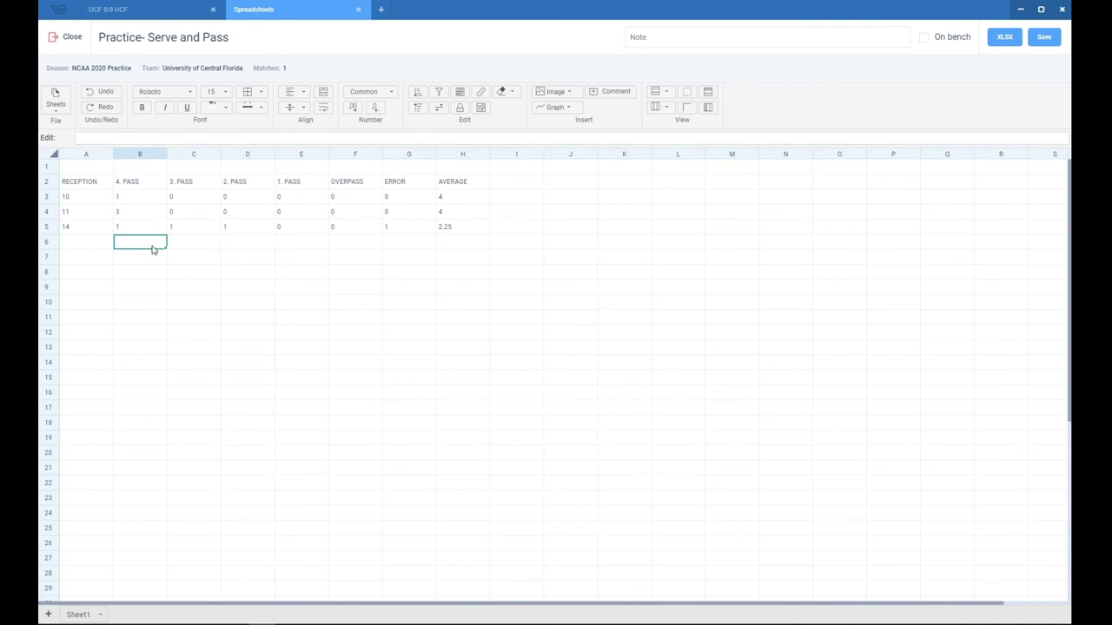
Insert an empty column B before the 4. PASS column and check the reception values in column A
{"action": "right_click", "coordinate": [97, 158]}
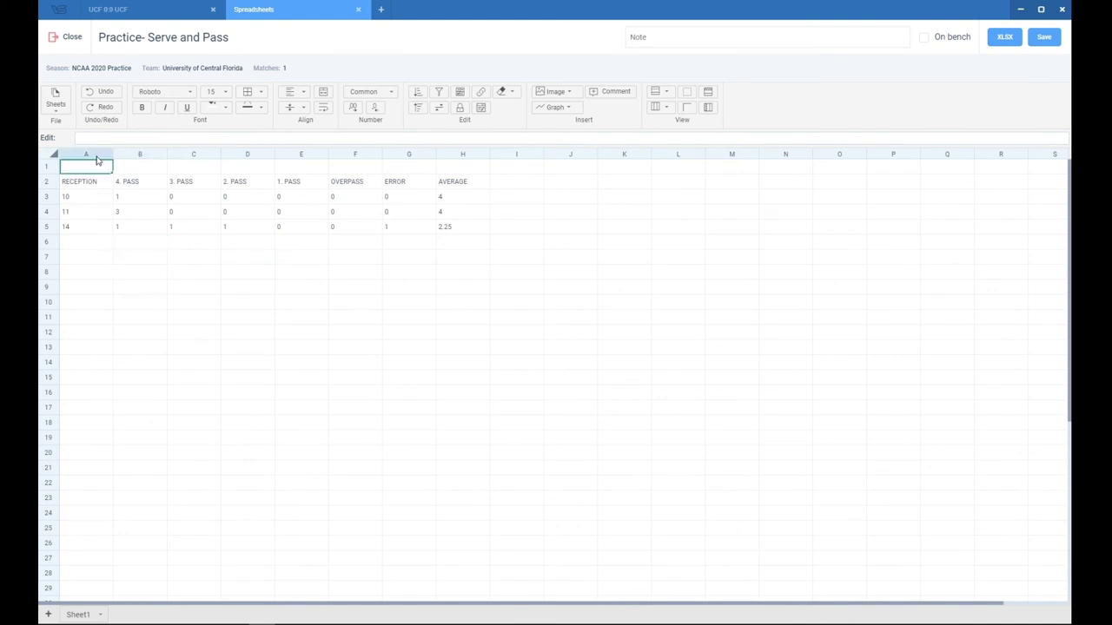
{"action": "left_click", "coordinate": [108, 165]}
{"action": "right_click", "coordinate": [149, 158]}
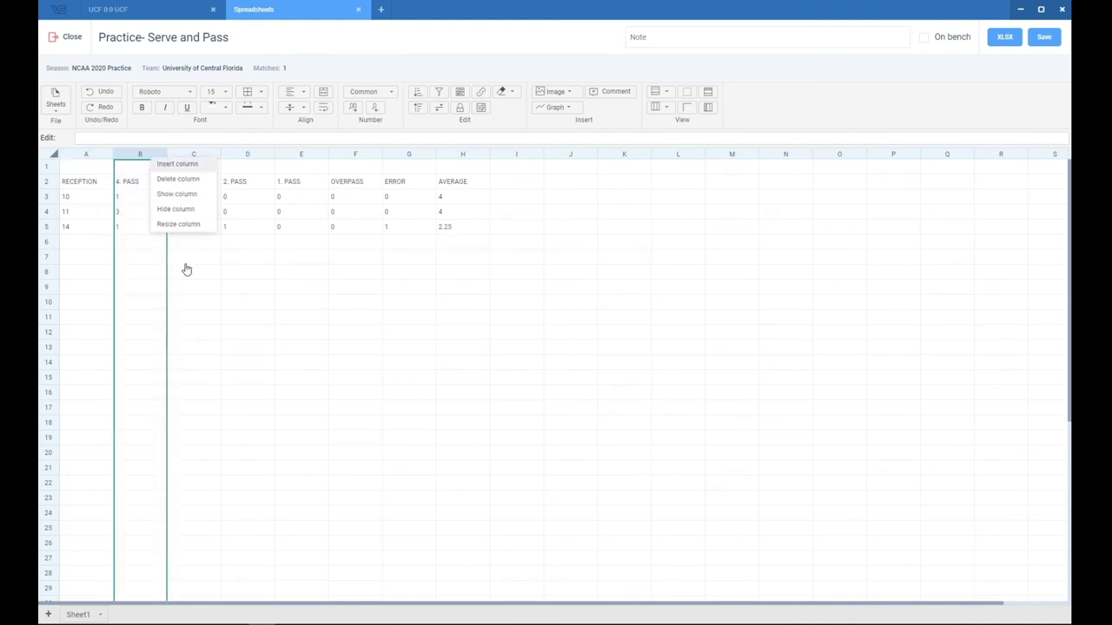
{"action": "left_click", "coordinate": [261, 319]}
{"action": "left_click", "coordinate": [148, 274]}
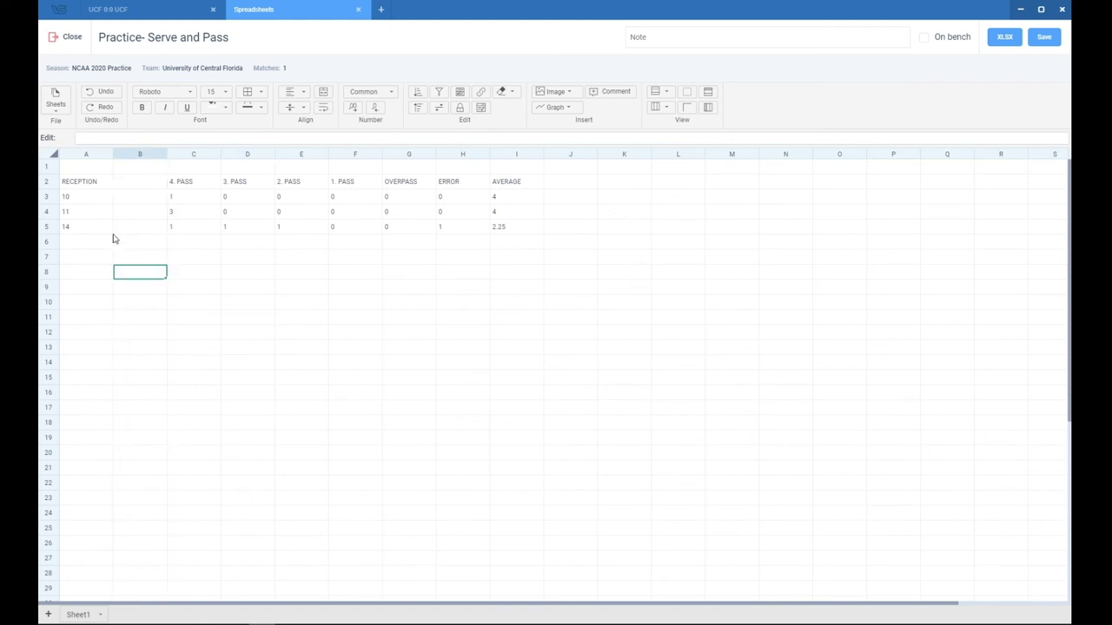
{"action": "left_click", "coordinate": [88, 198]}
{"action": "left_click", "coordinate": [82, 212]}
{"action": "left_click", "coordinate": [81, 227]}
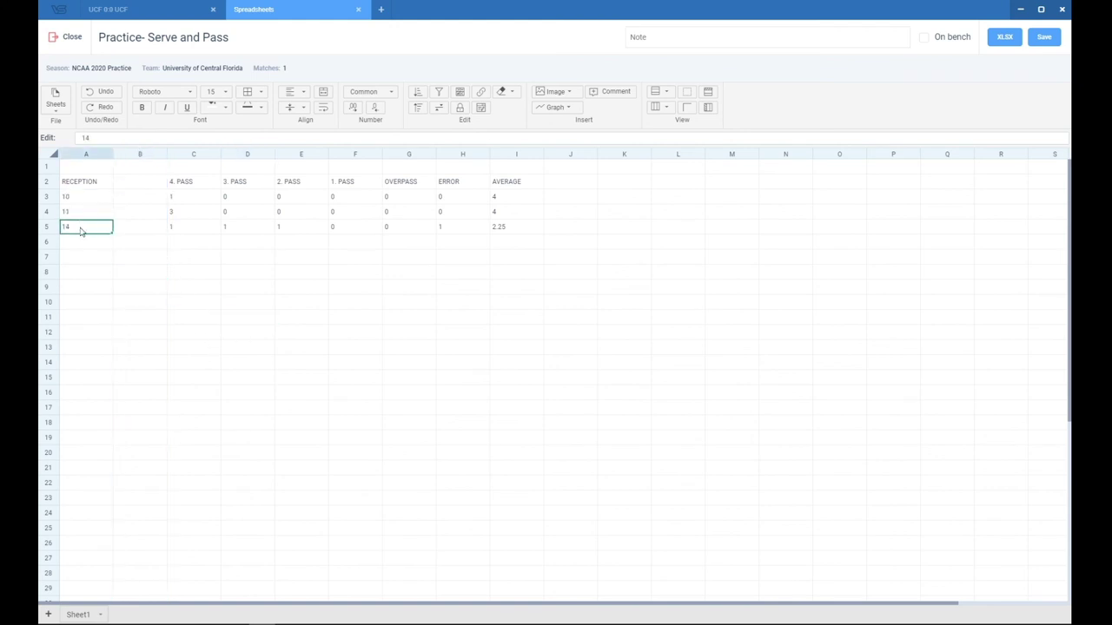
{"action": "left_click", "coordinate": [80, 212]}
{"action": "left_click", "coordinate": [78, 199]}
{"action": "left_click", "coordinate": [90, 240]}
{"action": "left_click", "coordinate": [101, 261]}
{"action": "left_click", "coordinate": [102, 262]}
Copy the VSCOUNT reception-count part of the I3 AVERAGE formula, leaving the formula unchanged
{"action": "left_click", "coordinate": [140, 230]}
{"action": "left_click", "coordinate": [140, 199]}
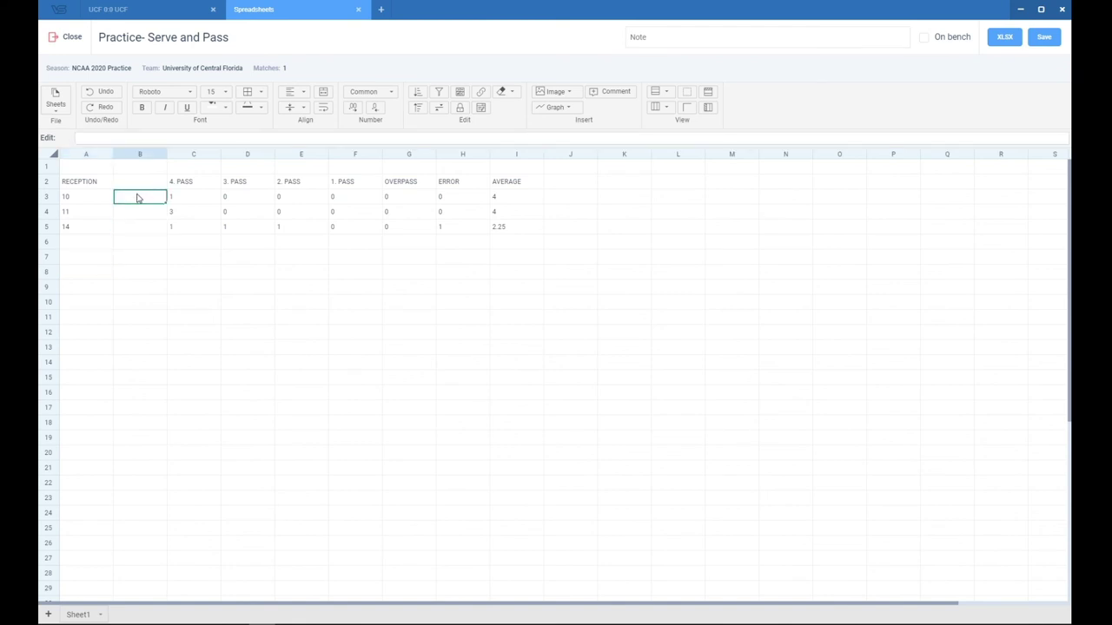
{"action": "left_click", "coordinate": [143, 184]}
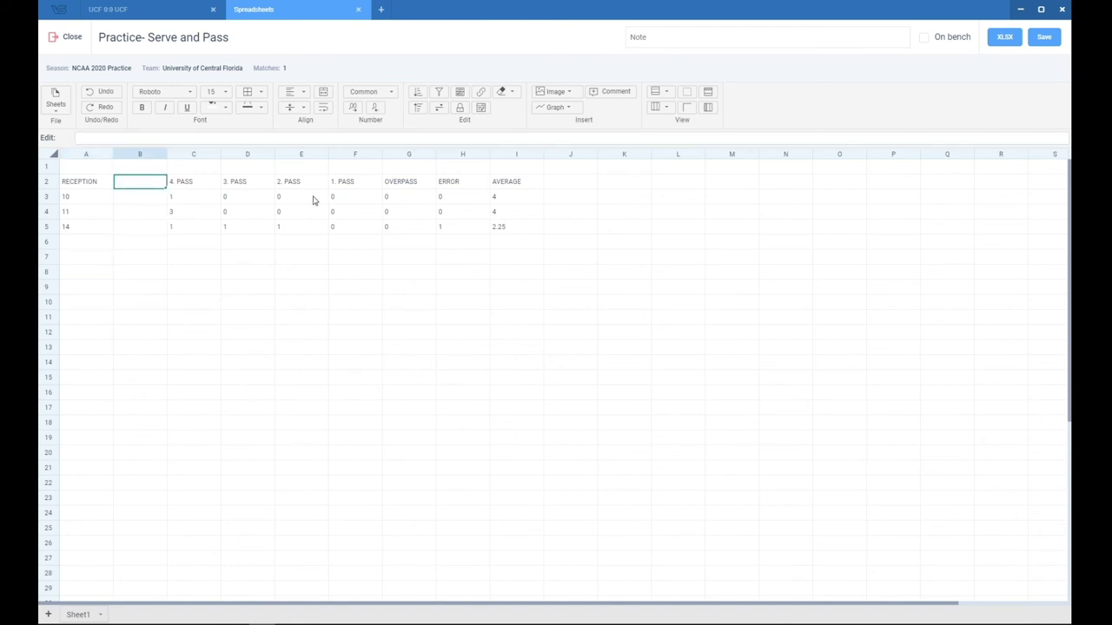
{"action": "left_click", "coordinate": [493, 200]}
{"action": "double_click", "coordinate": [493, 200]}
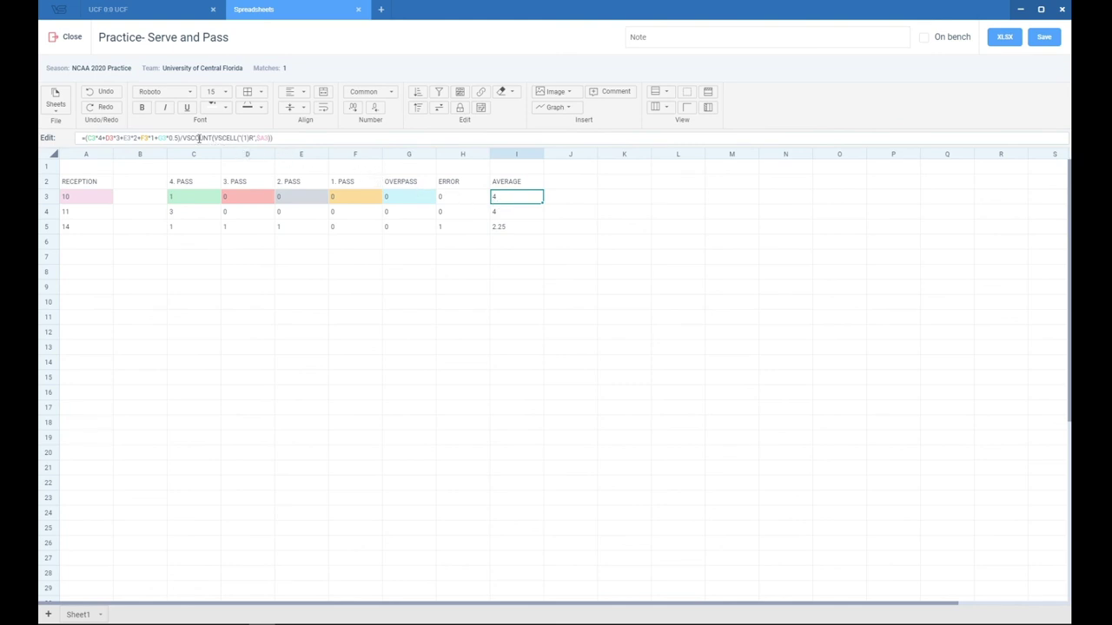
{"action": "left_click_drag", "start_coordinate": [183, 138], "coordinate": [277, 138]}
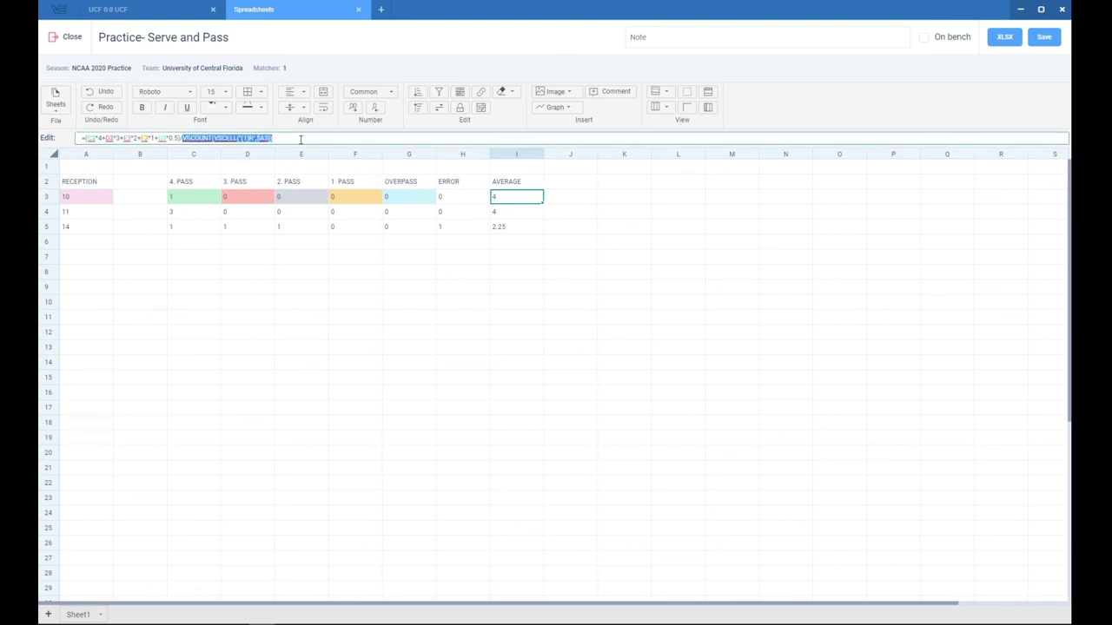
{"action": "key", "text": "Return"}
Enter the heading TOTAL in B2
{"action": "left_click", "coordinate": [130, 199]}
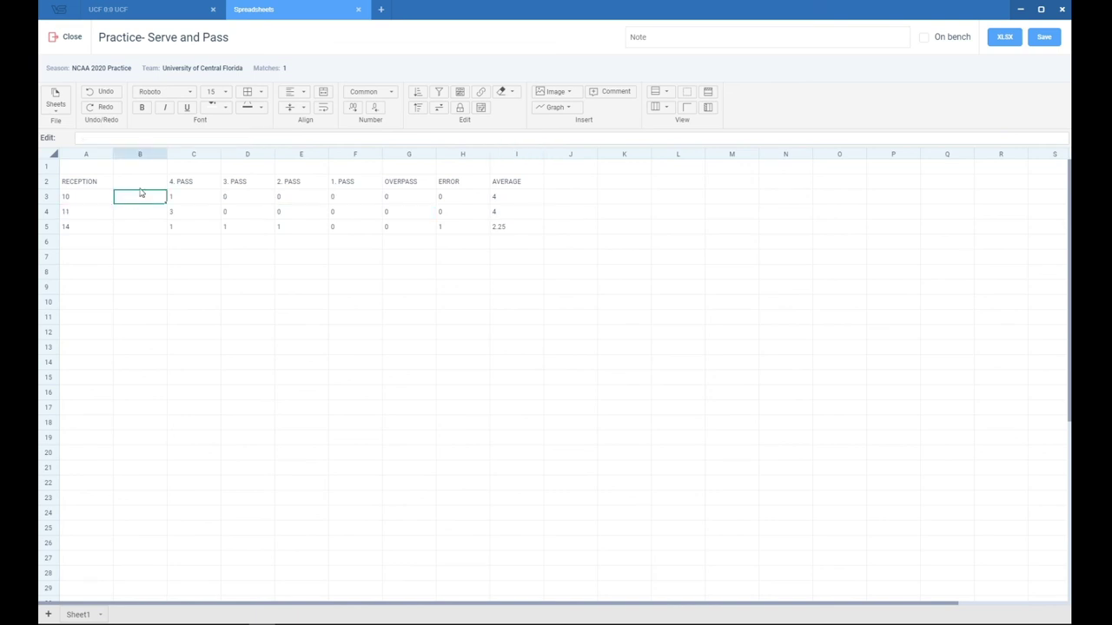
{"action": "left_click", "coordinate": [141, 187]}
{"action": "type", "text": "TOTAL"}
{"action": "key", "text": "Return"}
Put =VSCOUNT(VSCELL("(1)R";$A3)) in B3 and fill it into B4:B5, showing 1, 3 and 4
{"action": "left_click", "coordinate": [148, 137]}
{"action": "type", "text": "VSCOUNT(VSCELL(\"(1)R\";$A3))"}
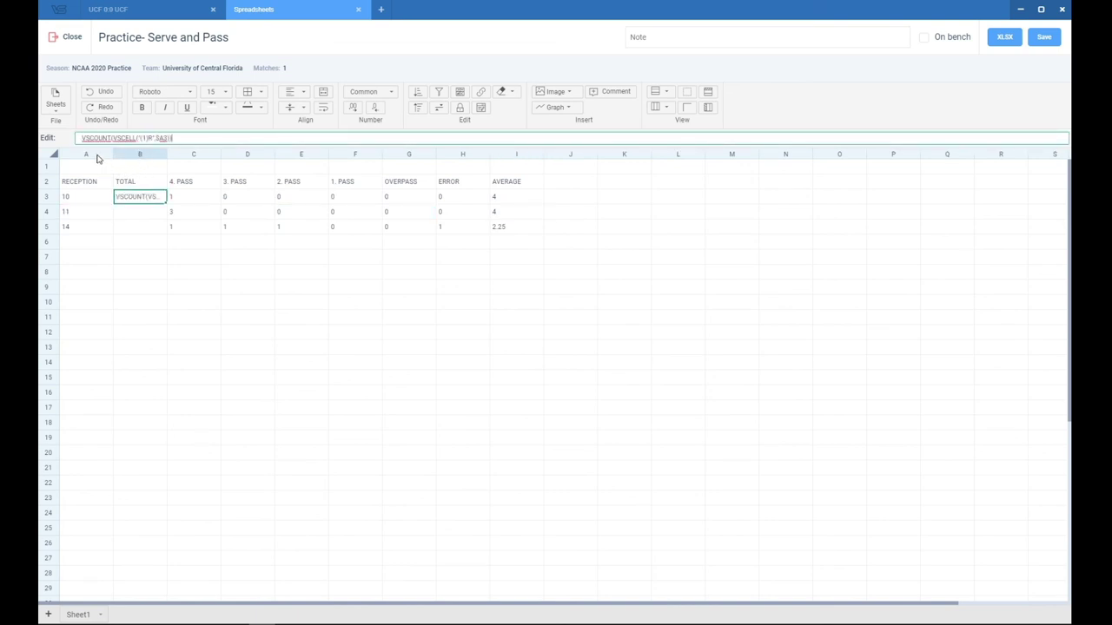
{"action": "key", "text": "Home"}
{"action": "type", "text": "="}
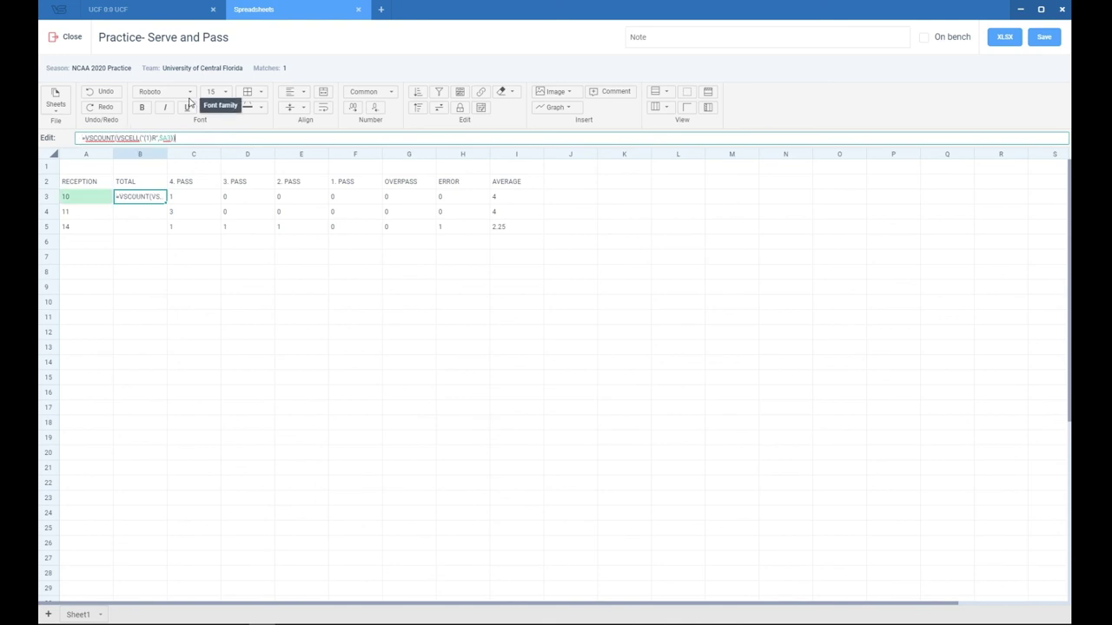
{"action": "key", "text": "Return"}
{"action": "key", "text": "Down"}
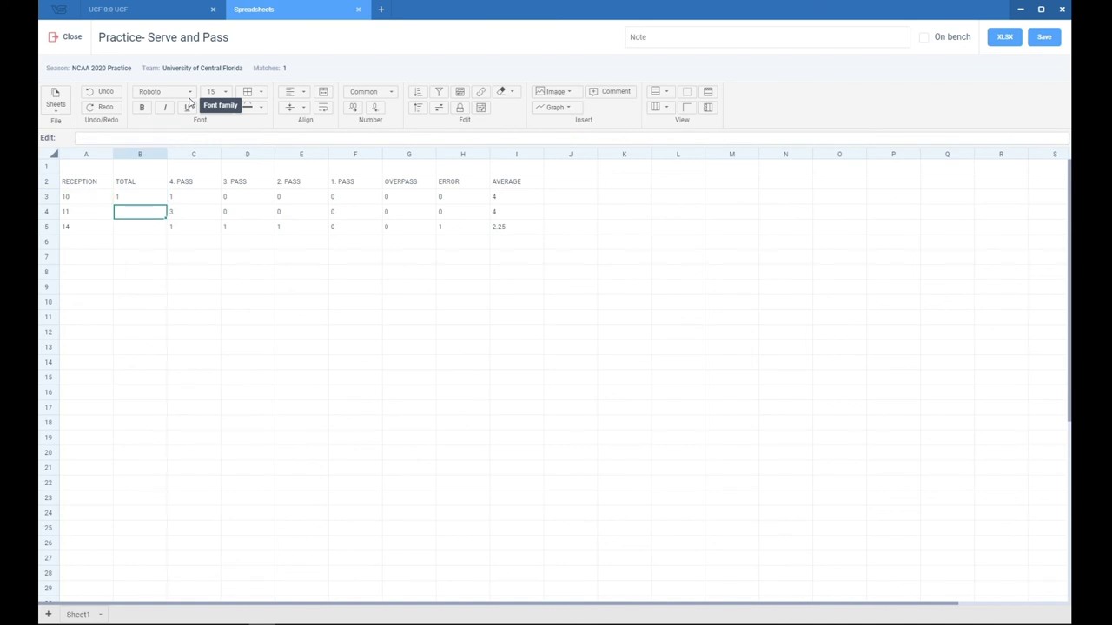
{"action": "key", "text": "ctrl+v"}
{"action": "key", "text": "Return"}
{"action": "key", "text": "ctrl+v"}
{"action": "key", "text": "Return"}
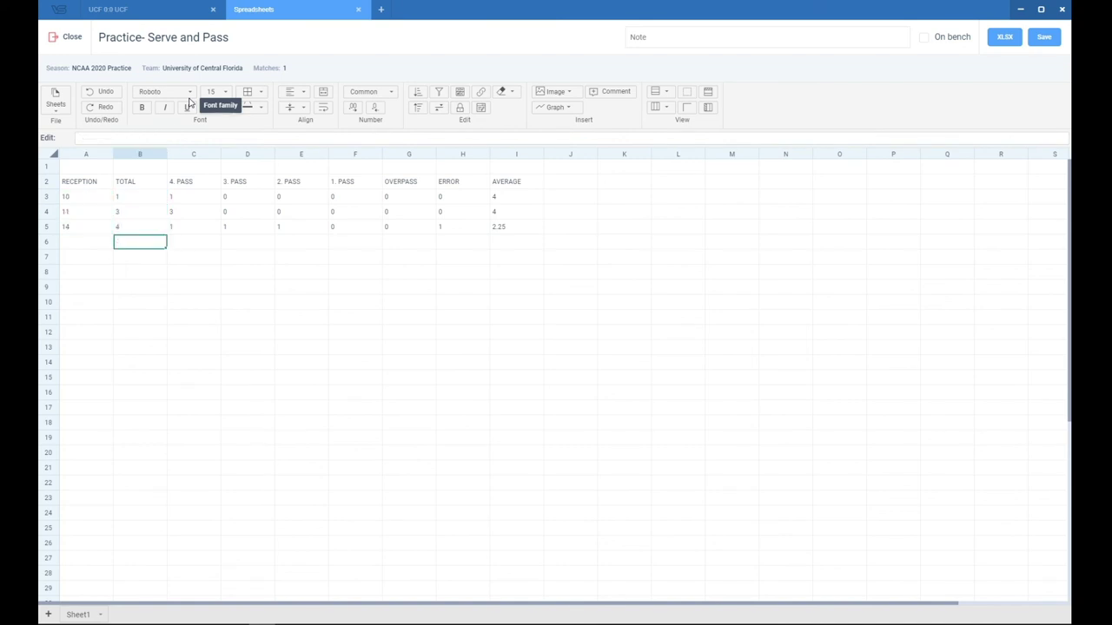